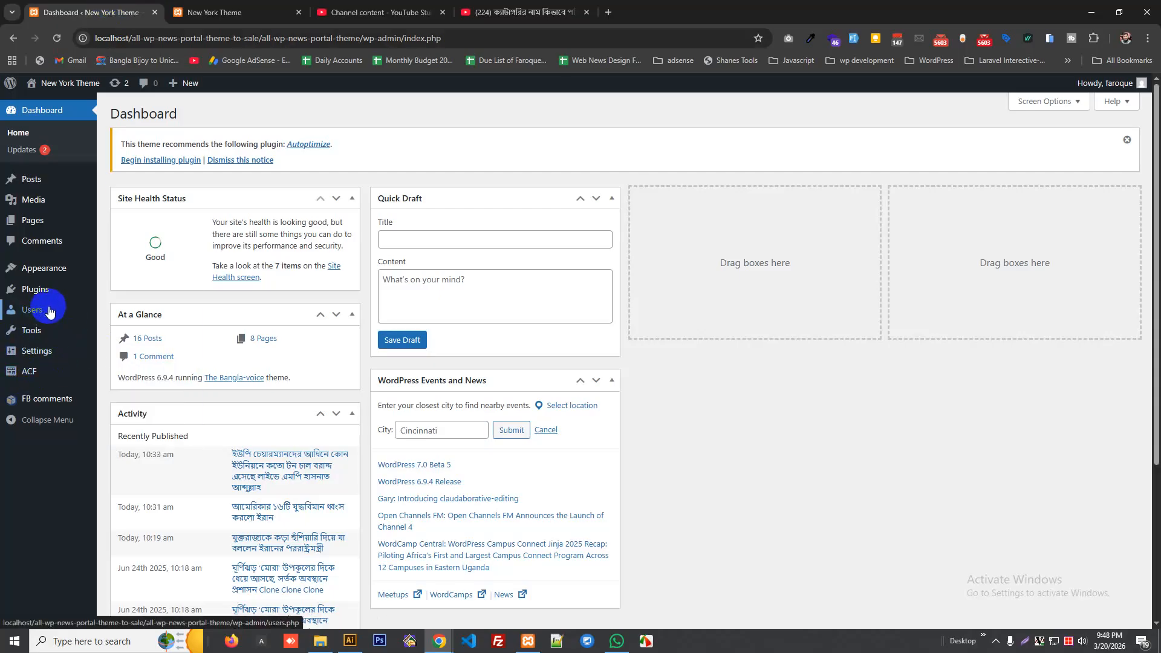
# - Go to the All Users list from the Users menu in the admin sidebar
pyautogui.moveTo(50, 312)
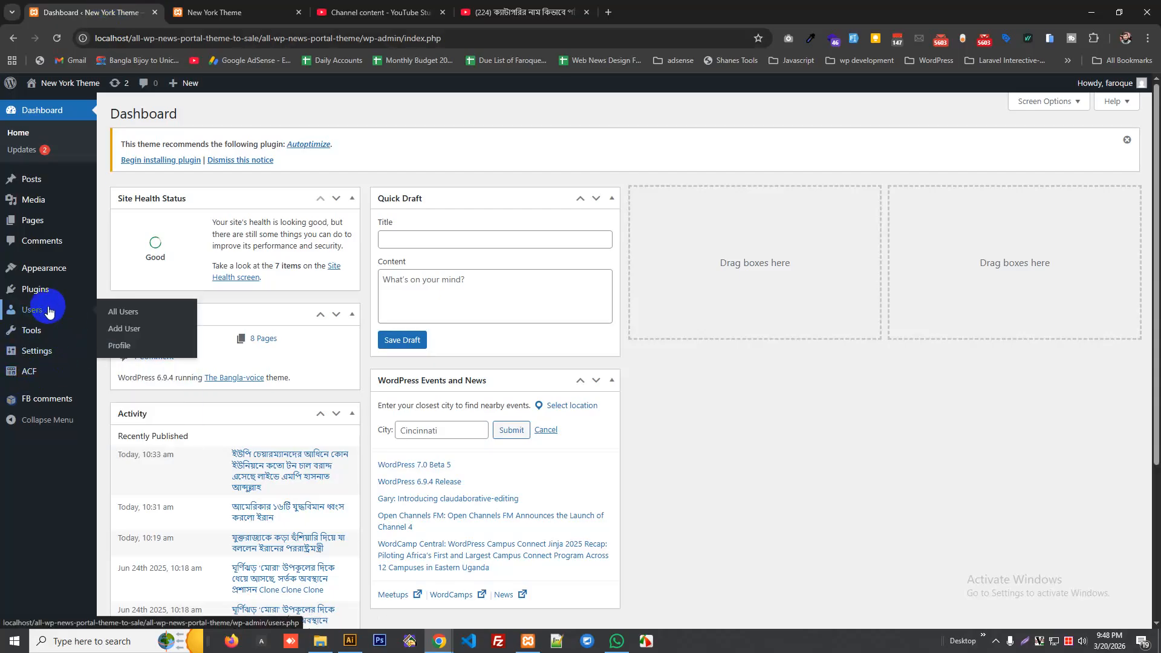
pyautogui.click(134, 315)
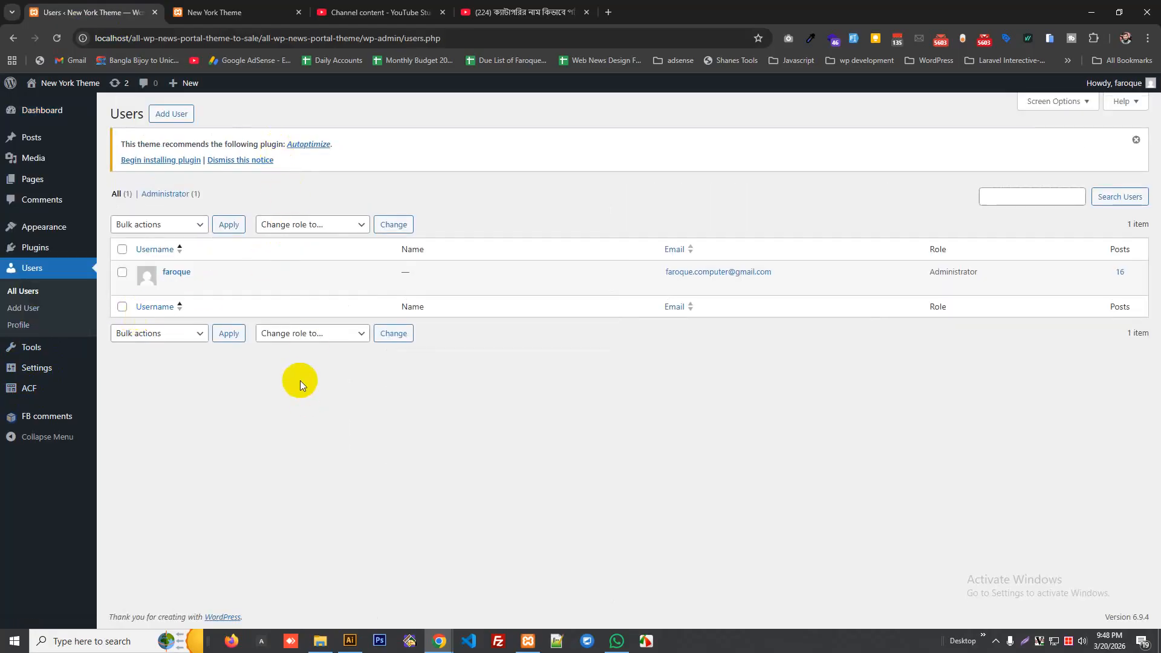
# - On the Add User form, enter the new user's username, e-mail address, first name and last name
pyautogui.click(180, 115)
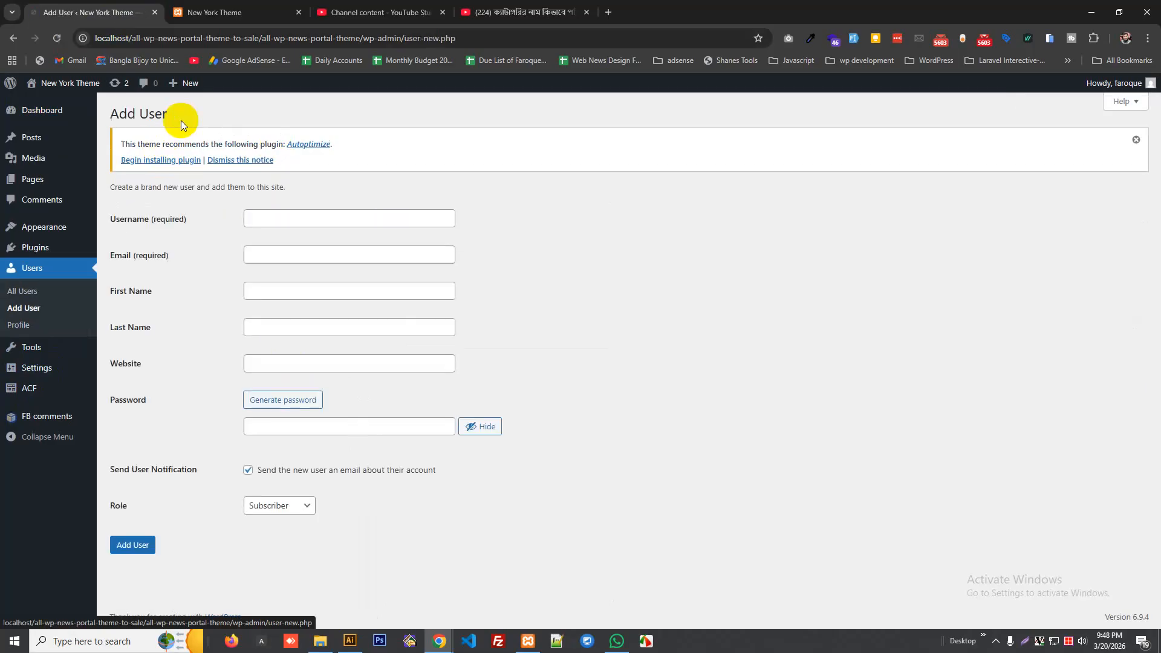
pyautogui.click(315, 218)
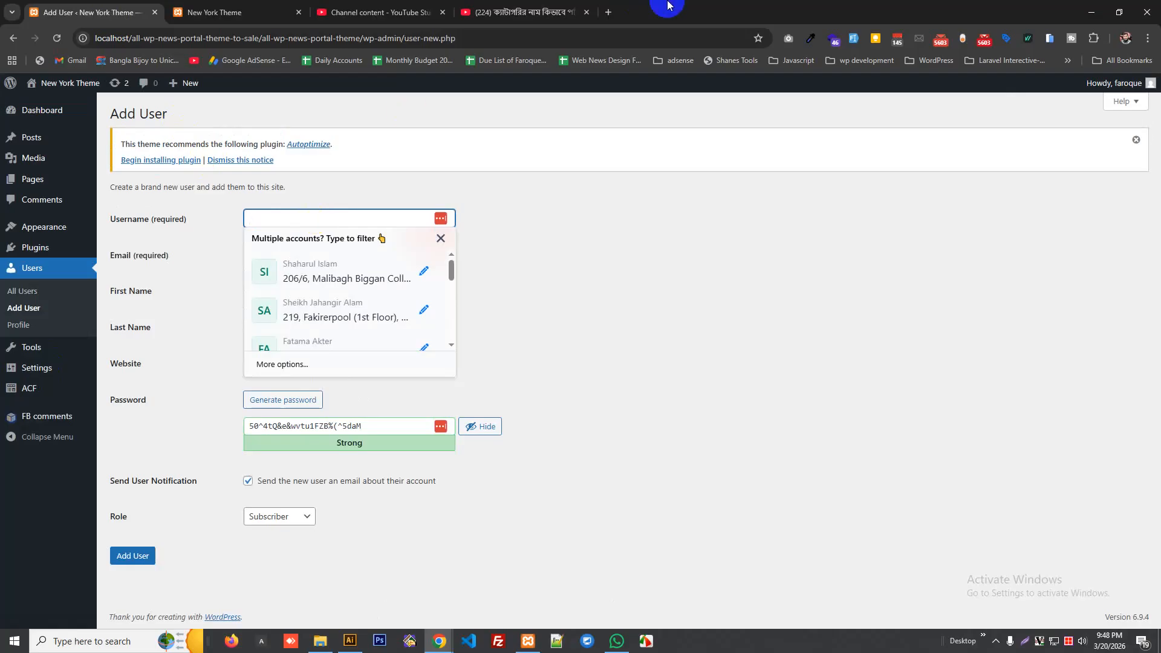
pyautogui.write('saiful')
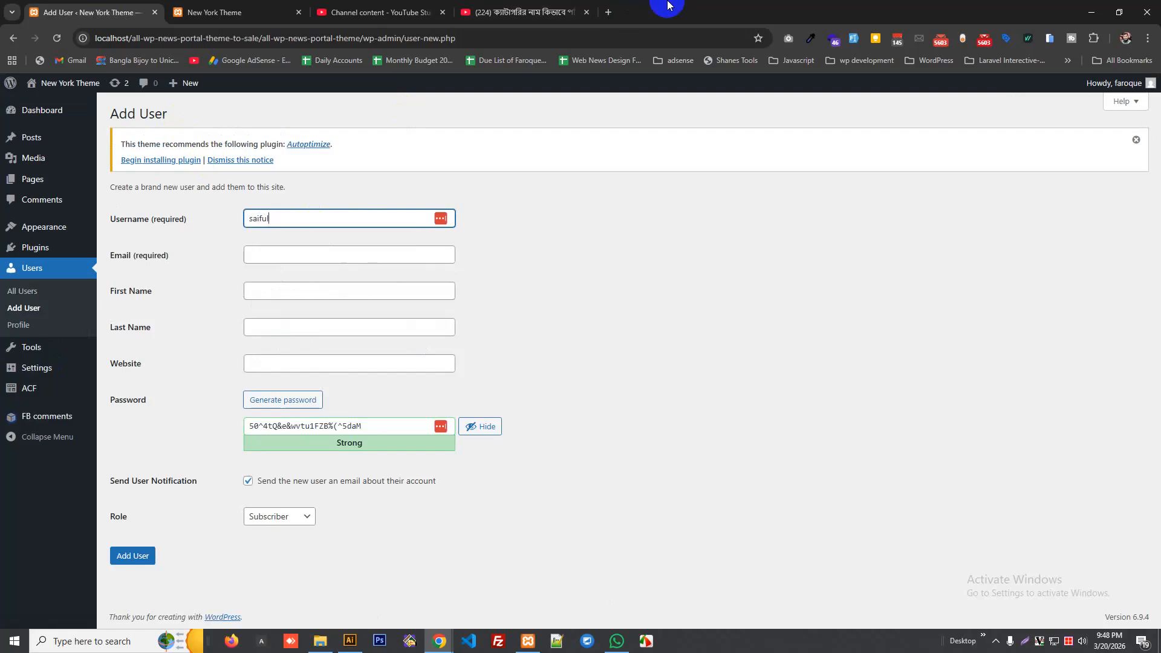
pyautogui.press('Tab')
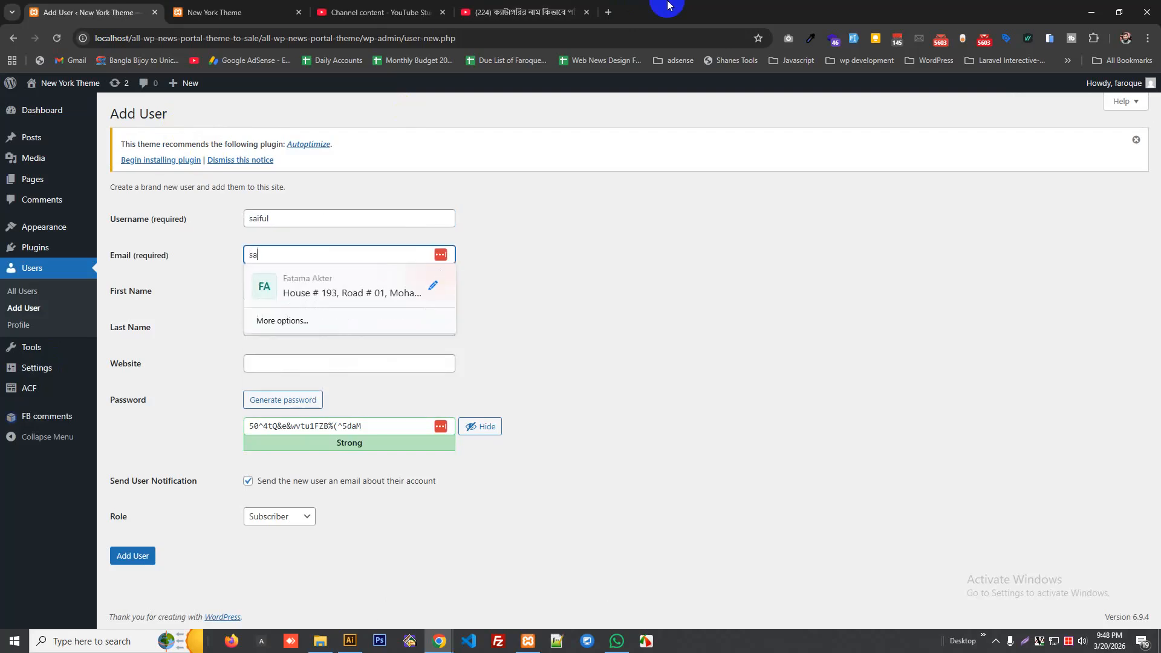
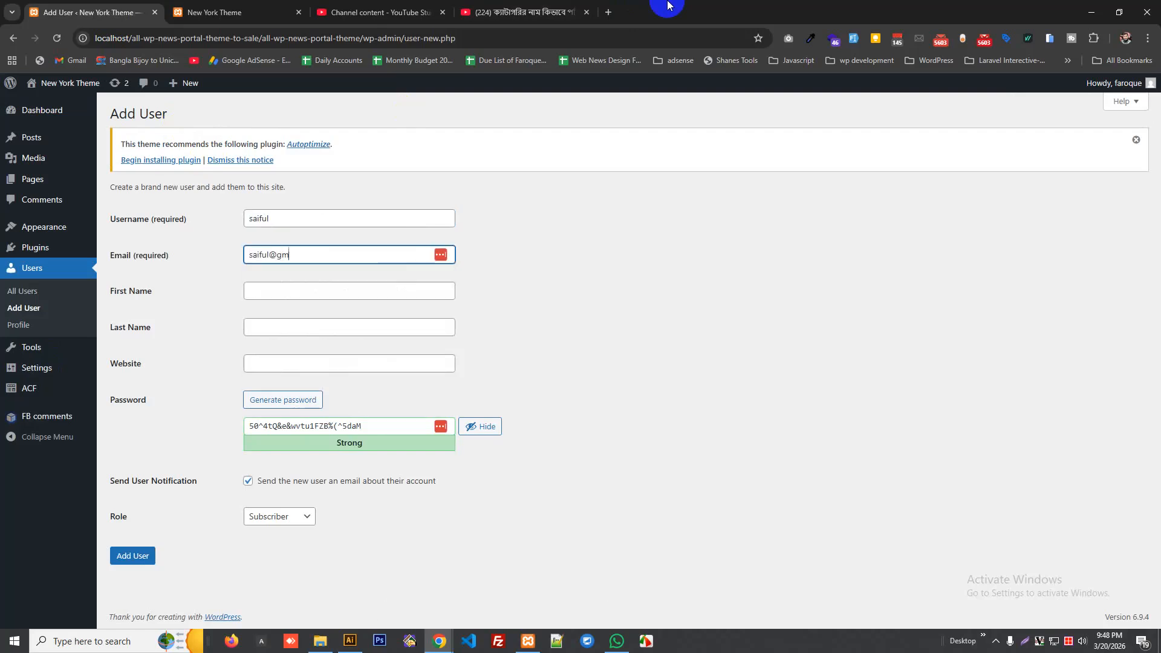
pyautogui.press('Tab')
pyautogui.press('Tab')
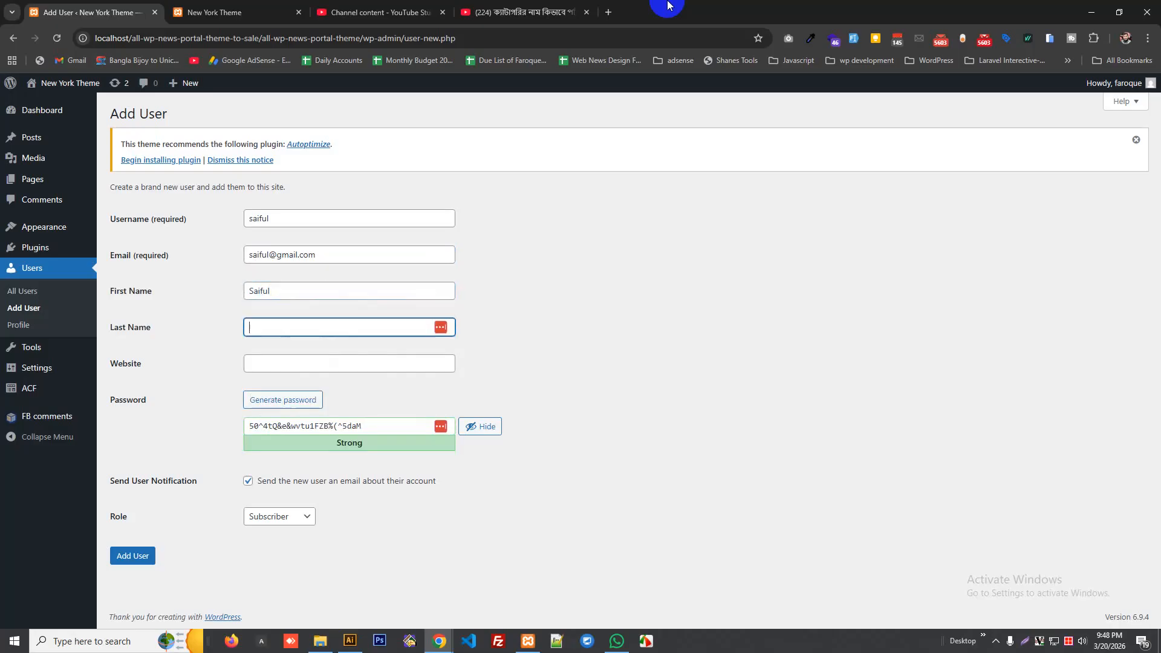
# - Enter a custom password for the user and paste a copy into Notepad++
pyautogui.press('Tab')
pyautogui.press('Tab')
pyautogui.press('Tab')
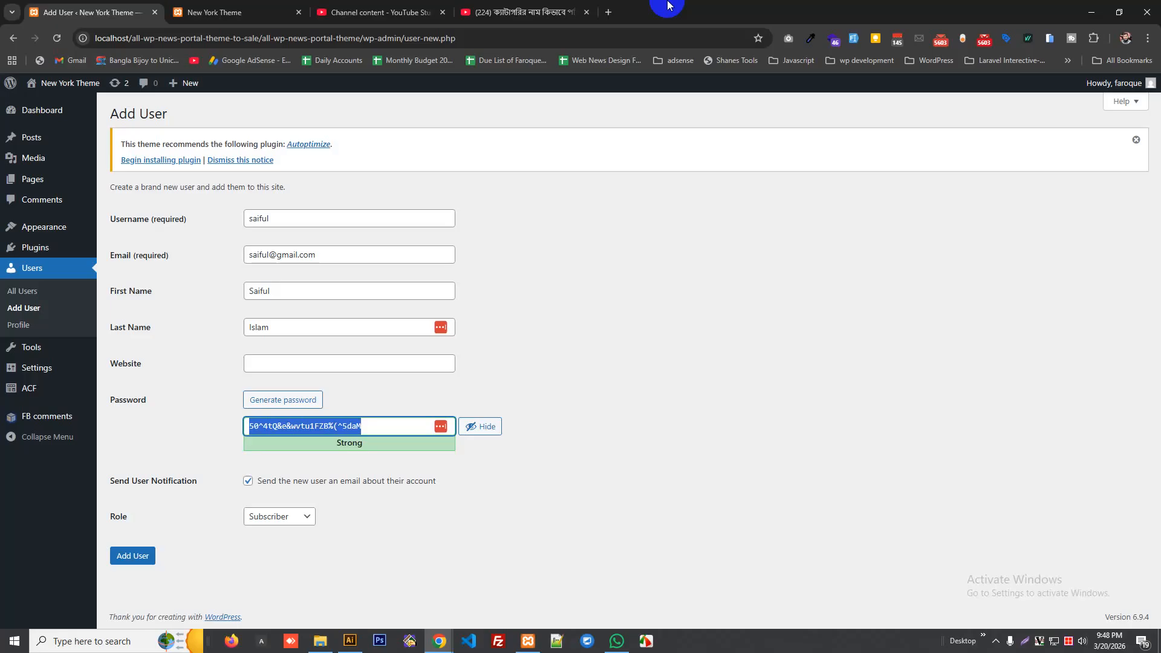
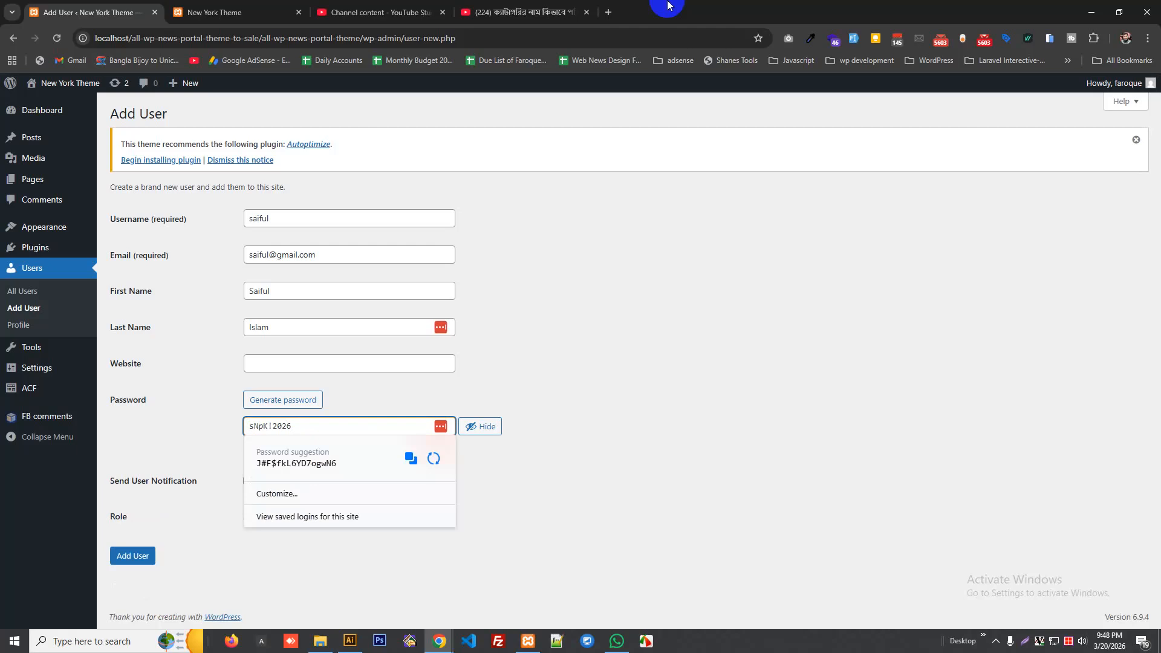
pyautogui.click(308, 426)
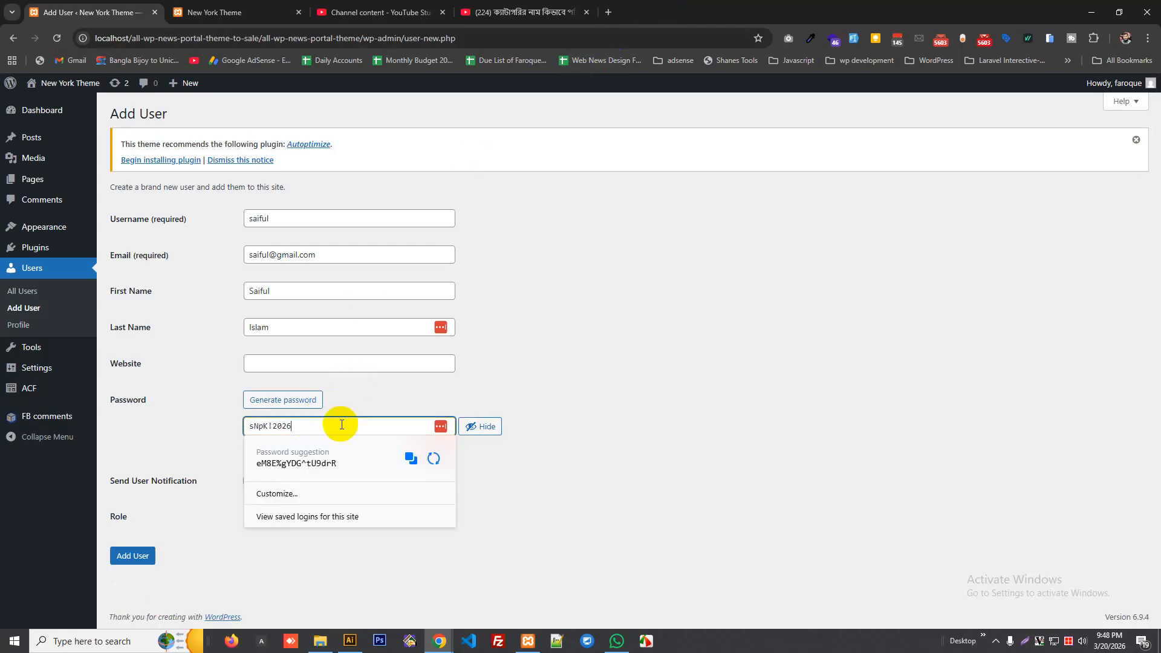
pyautogui.click(331, 426)
pyautogui.hotkey('ctrl', 'a')
pyautogui.hotkey('ctrl', 'c')
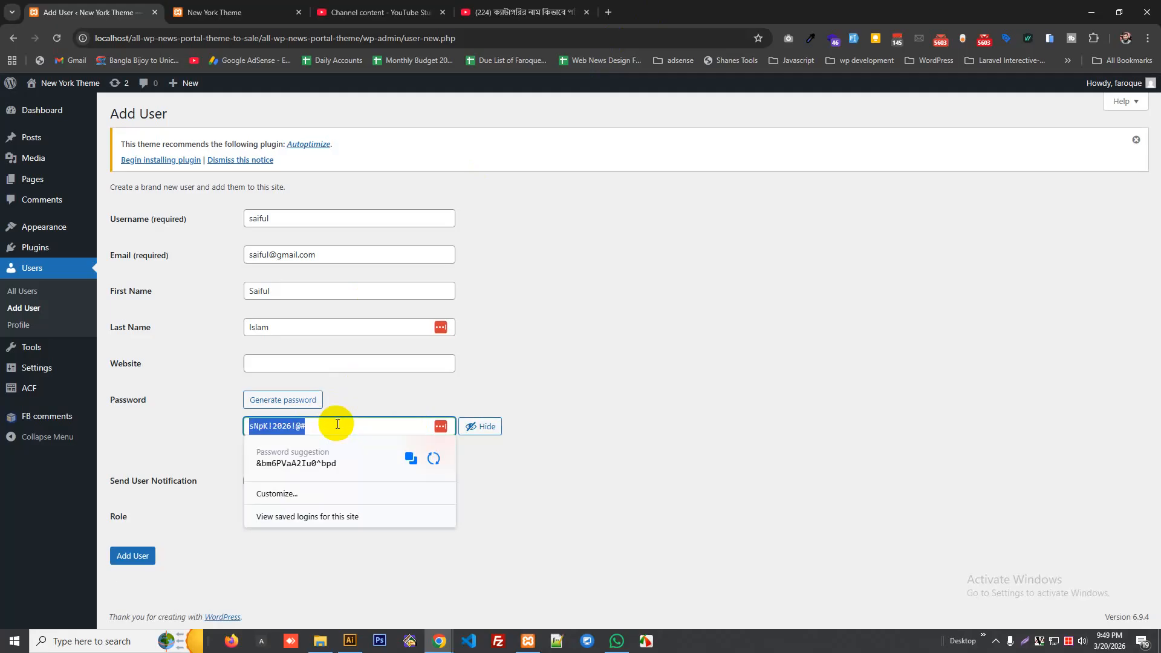
pyautogui.hotkey('alt', 'Tab')
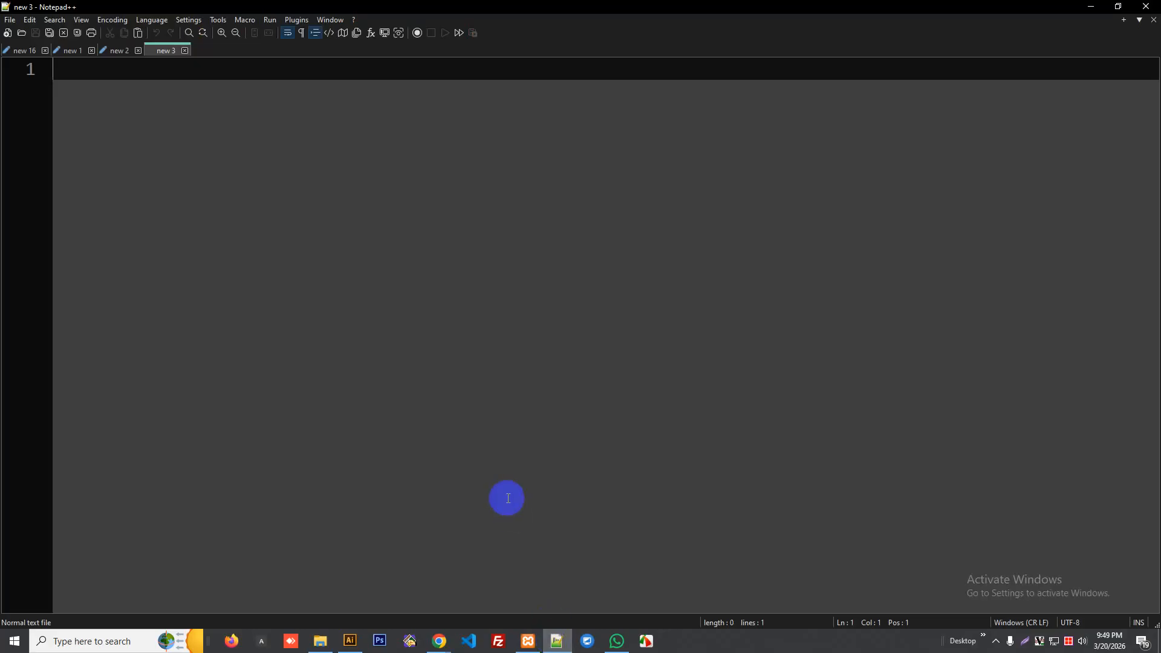
pyautogui.hotkey('ctrl', 'v')
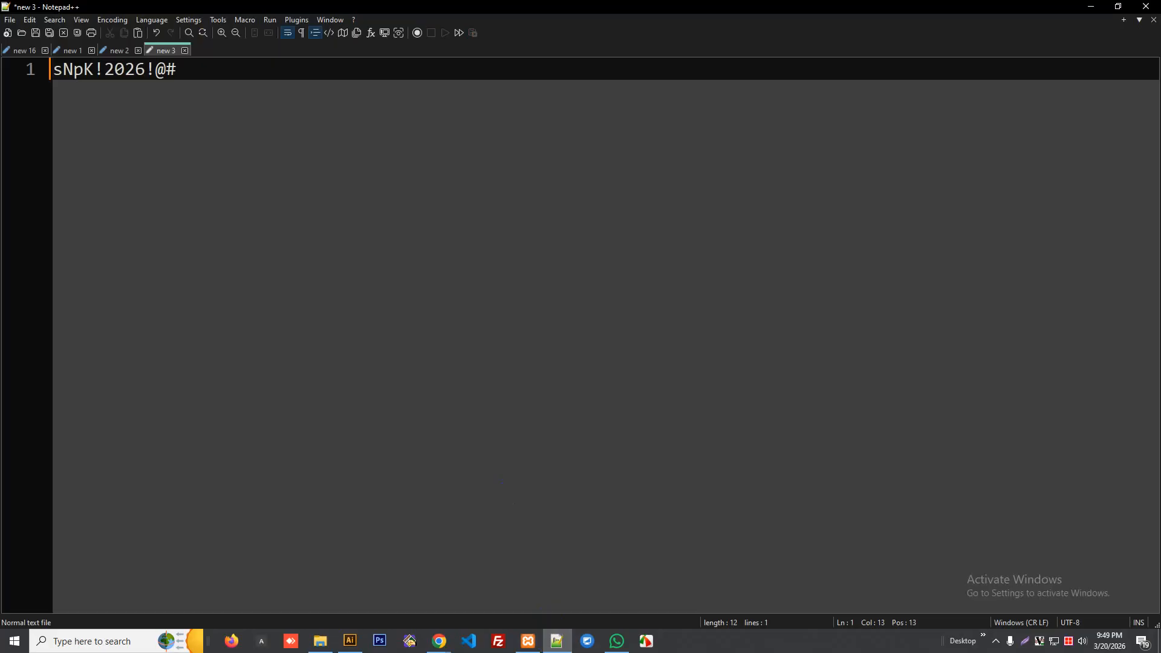
pyautogui.hotkey('alt', 'Tab')
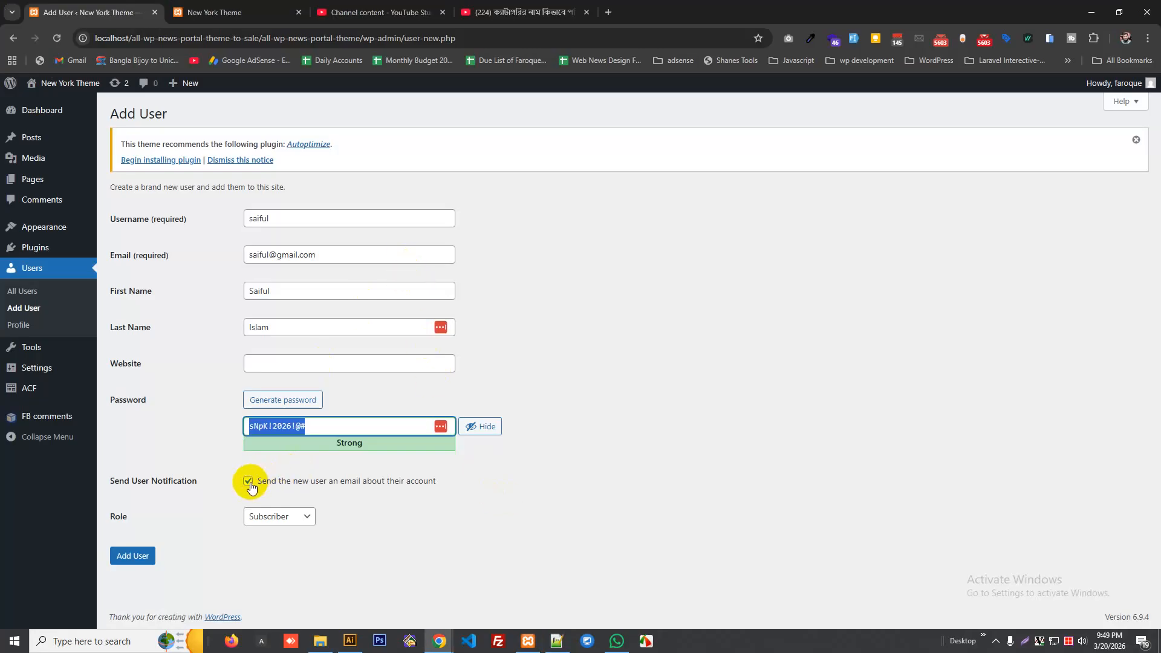
# - Disable the user notification, try the Administrator, Editor and Author roles, settle on Editor, and add the user
pyautogui.click(249, 484)
pyautogui.click(270, 521)
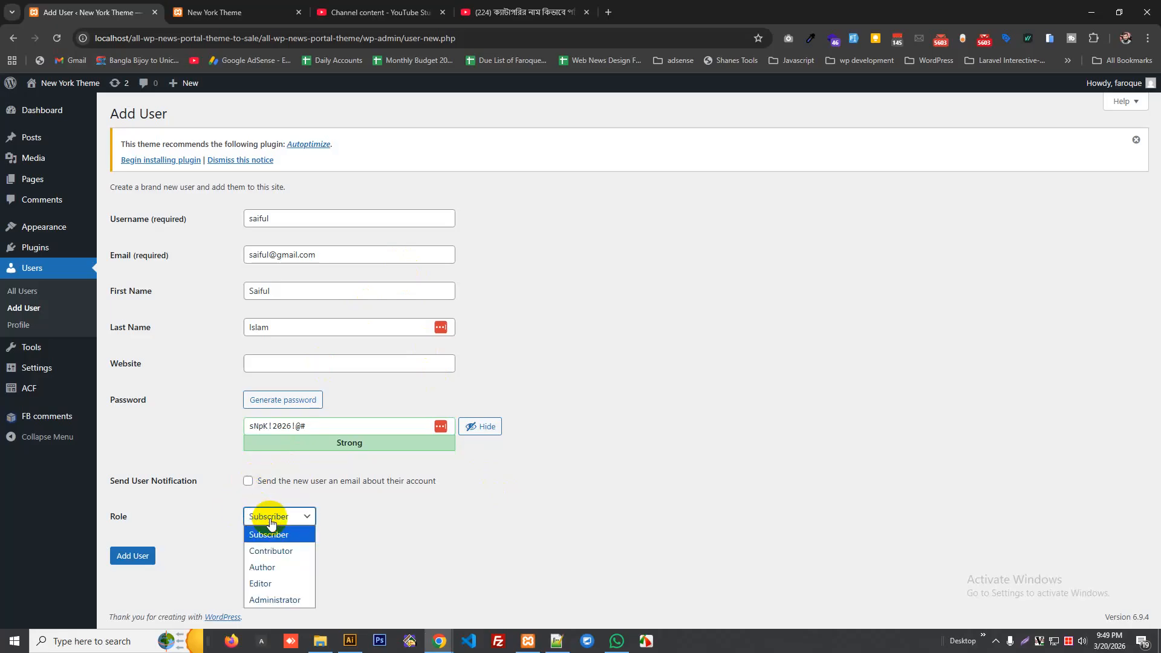
pyautogui.click(280, 601)
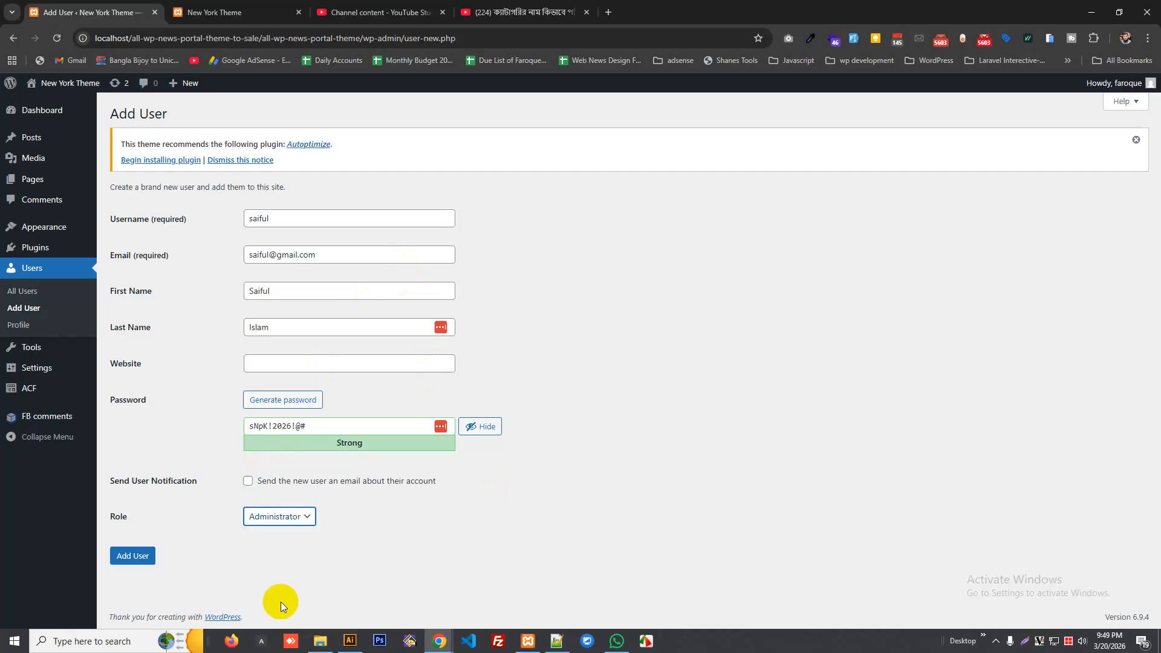
pyautogui.click(277, 515)
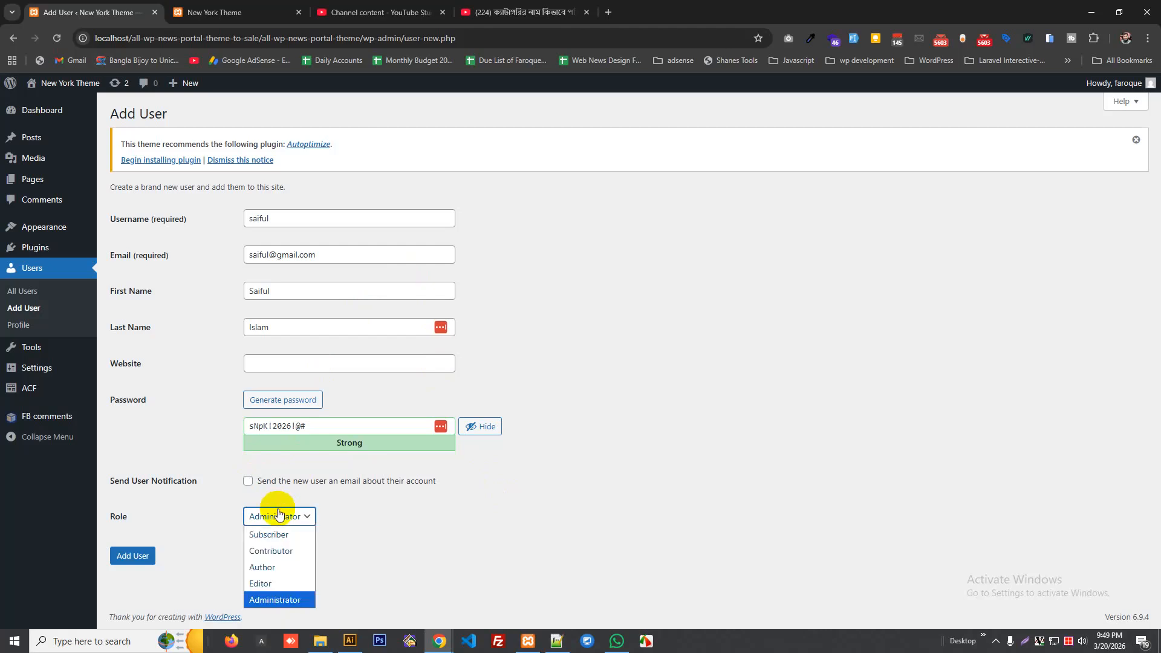
pyautogui.click(267, 582)
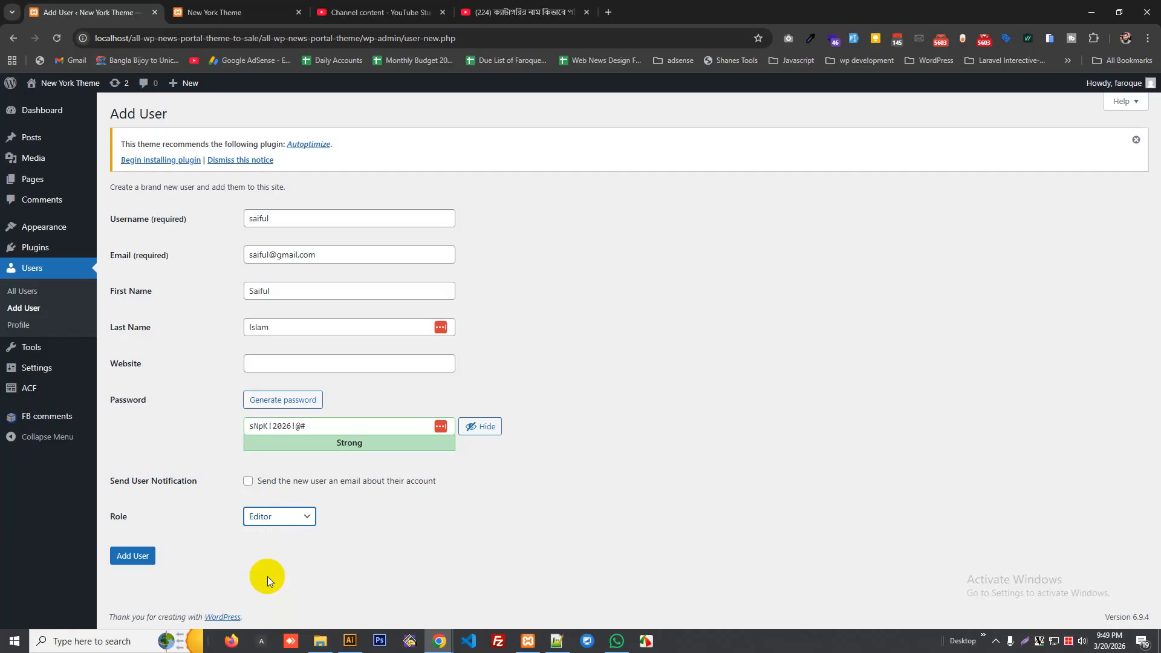
pyautogui.click(279, 515)
pyautogui.click(278, 568)
pyautogui.click(275, 515)
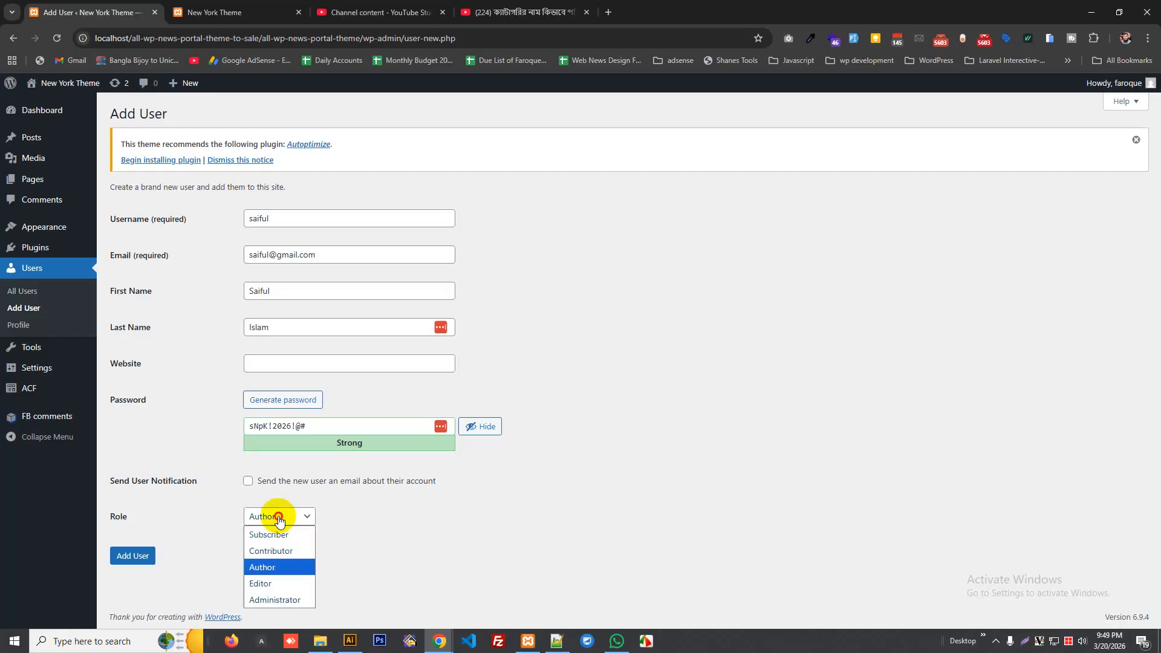
pyautogui.click(277, 581)
pyautogui.click(141, 554)
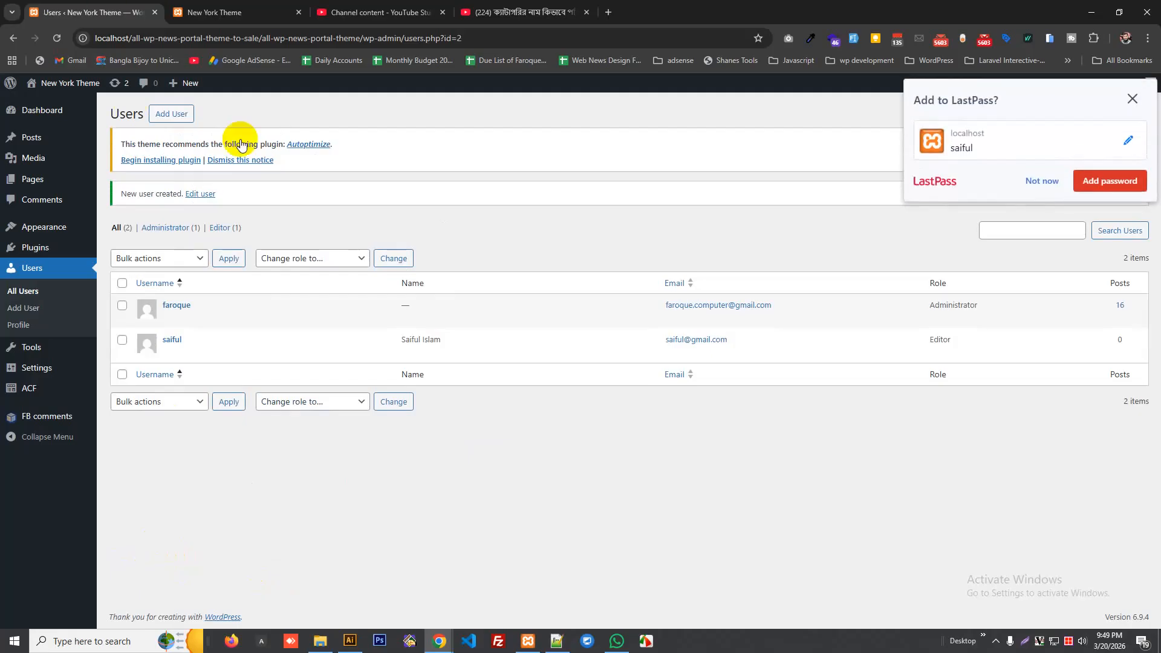
# - Confirm the new Editor account is listed, then select the site's base URL in the address bar
pyautogui.doubleClick(162, 341)
pyautogui.click(400, 171)
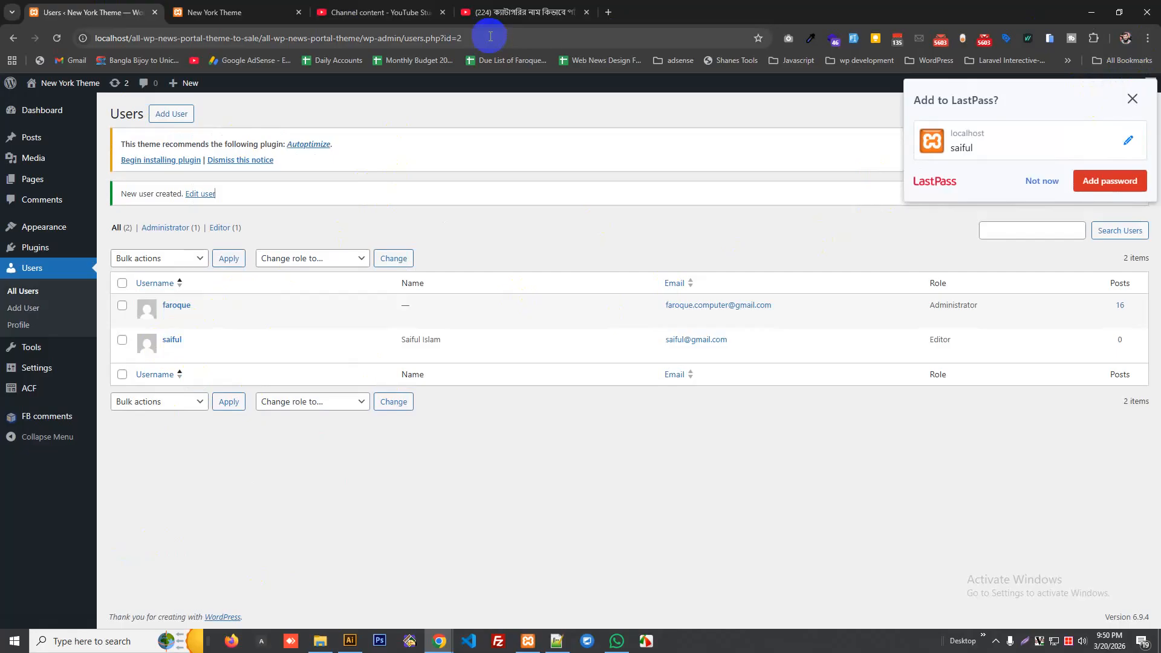
pyautogui.moveTo(361, 37); pyautogui.dragTo(64, 88)
pyautogui.hotkey('ctrl', 'c')
pyautogui.click(1147, 38)
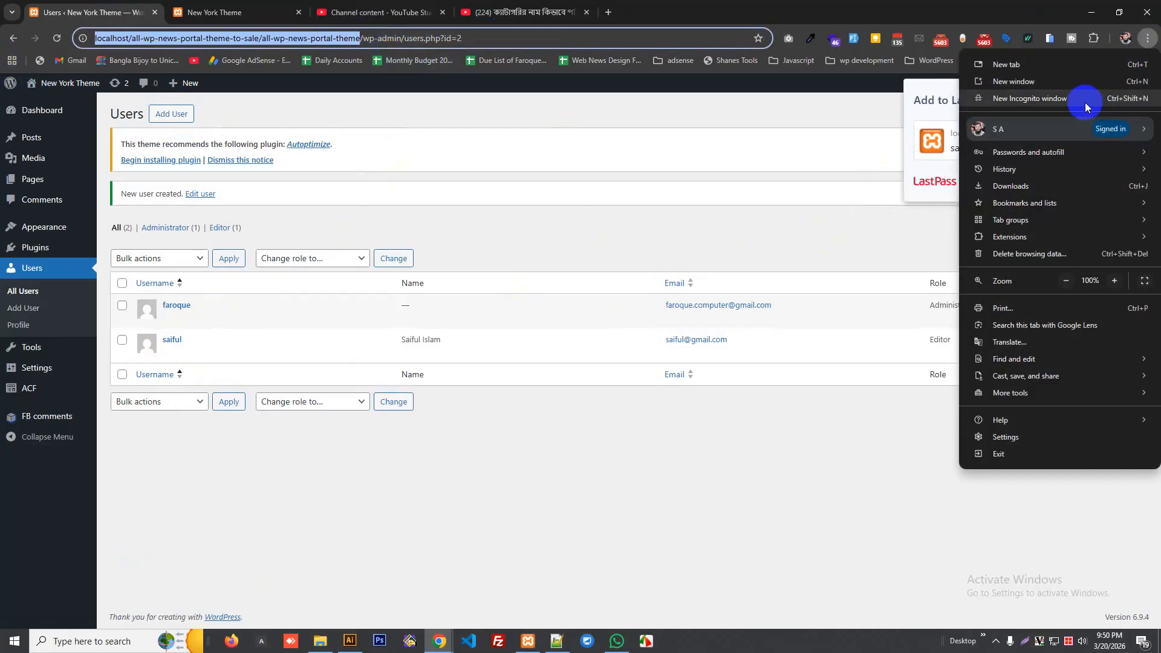
# - Open a new incognito window and load the site's home page from the copied address
pyautogui.click(1084, 104)
pyautogui.hotkey('ctrl', 'v')
pyautogui.write('/')
pyautogui.press('Return')
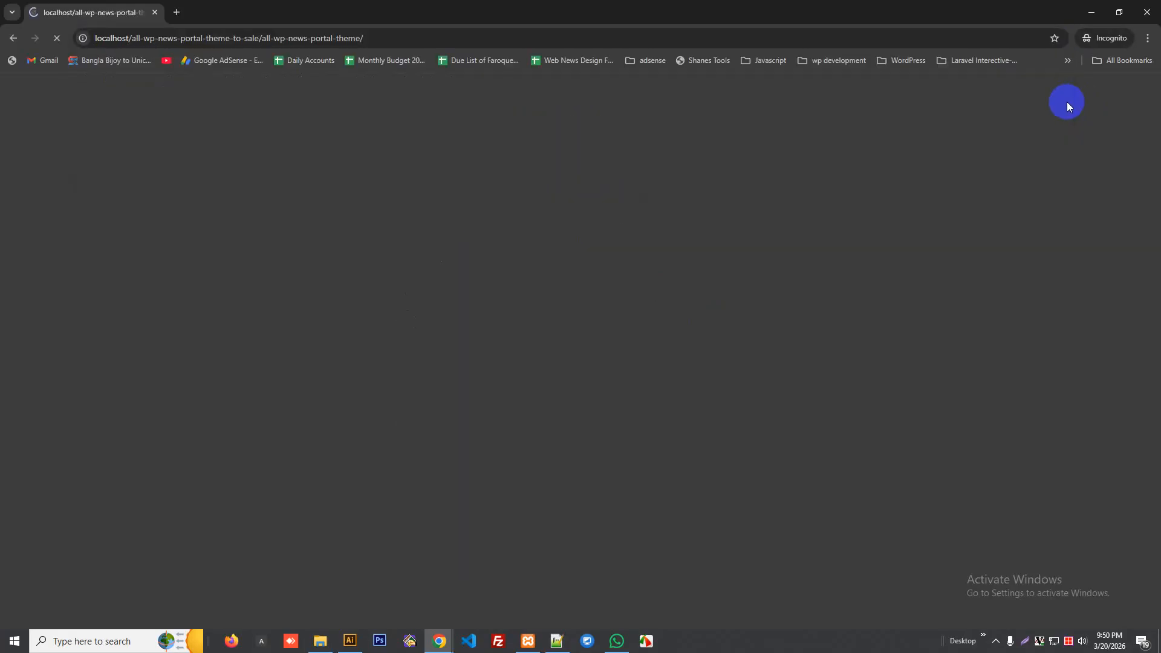
# - Try the /wp-admin address, and after the 404 page, change the address to /login/
pyautogui.click(505, 38)
pyautogui.click(505, 38)
pyautogui.write('w')
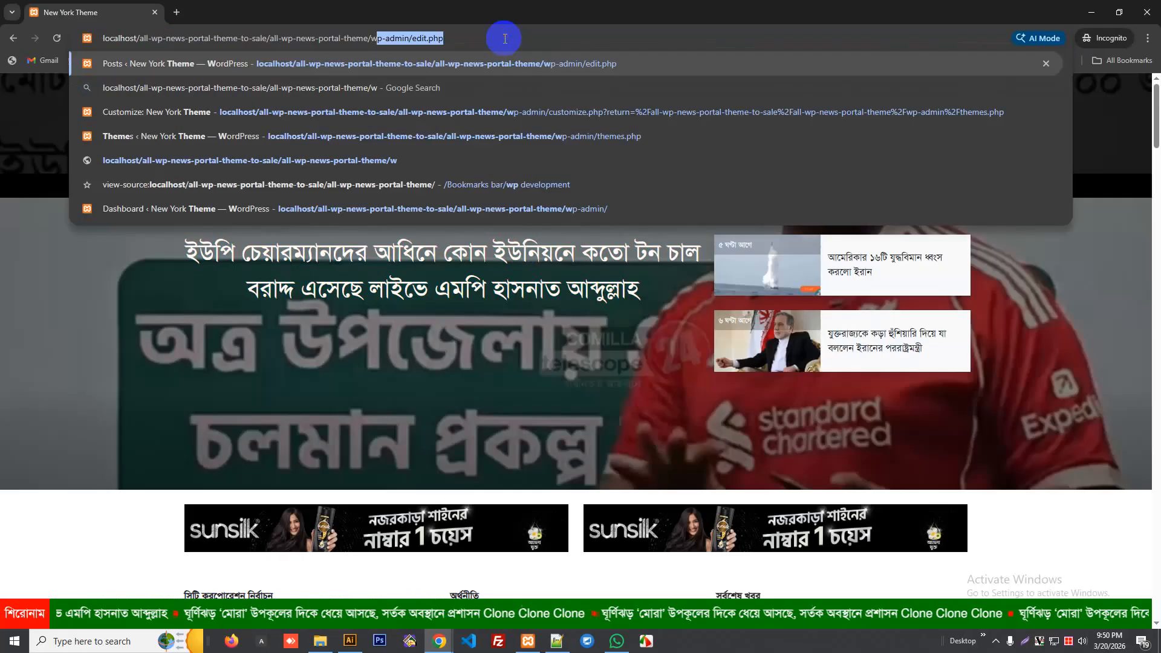
pyautogui.write('p-admin')
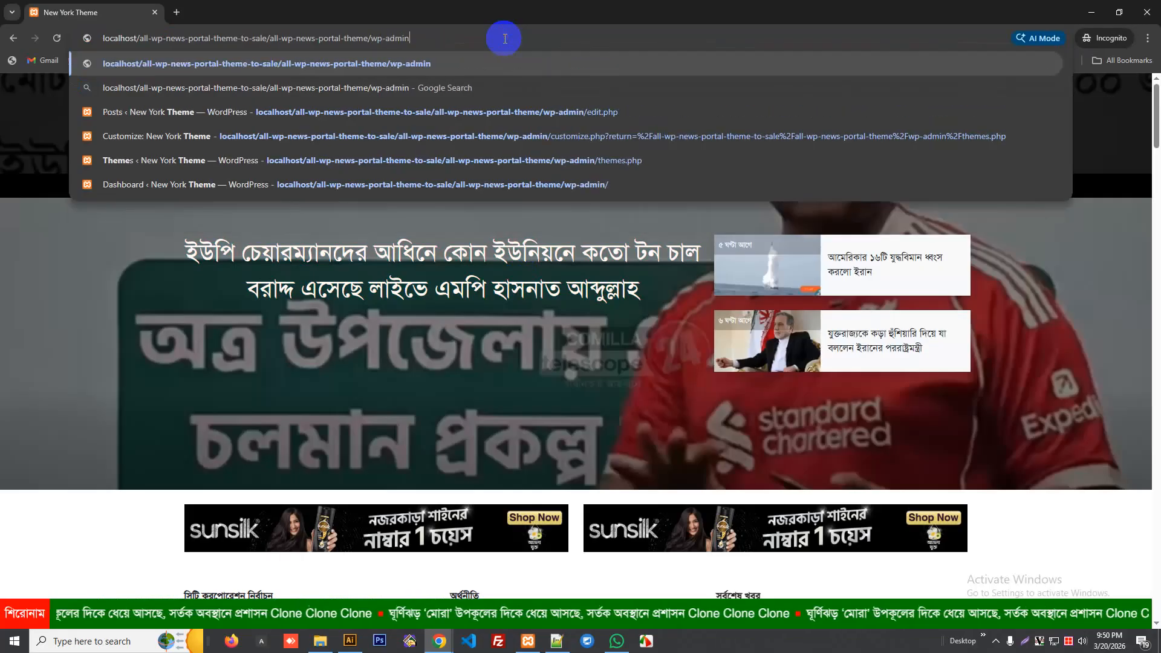
pyautogui.press('Return')
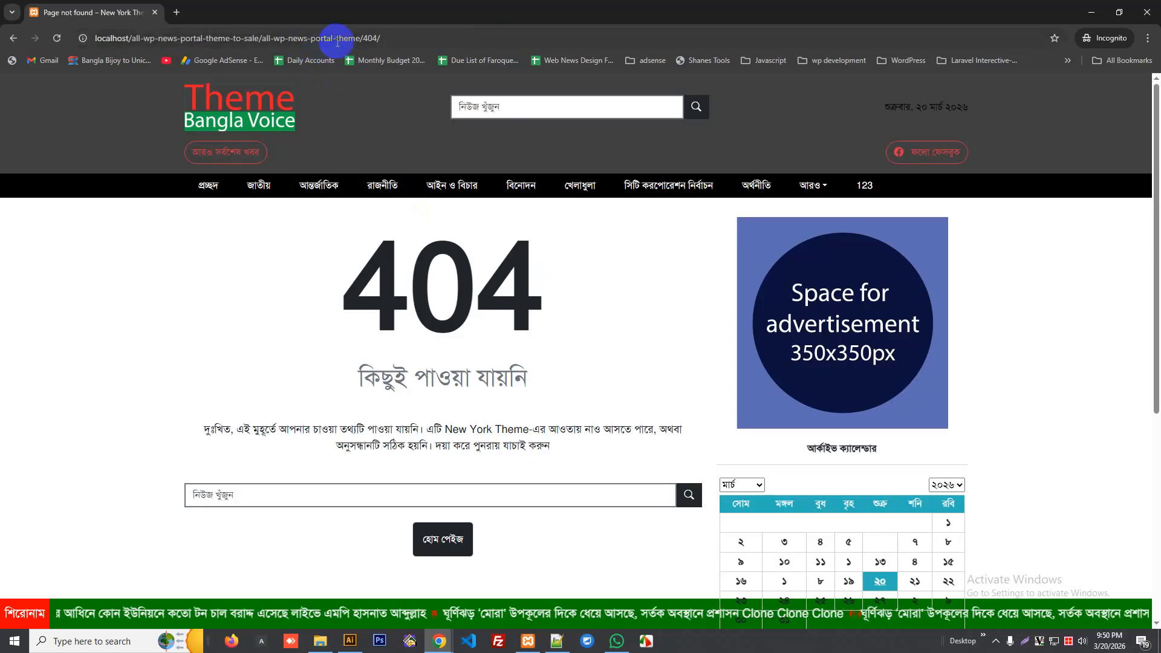
pyautogui.click(337, 39)
pyautogui.click(423, 36)
pyautogui.press('BackSpace')
pyautogui.press('BackSpace')
pyautogui.press('BackSpace')
pyautogui.press('BackSpace')
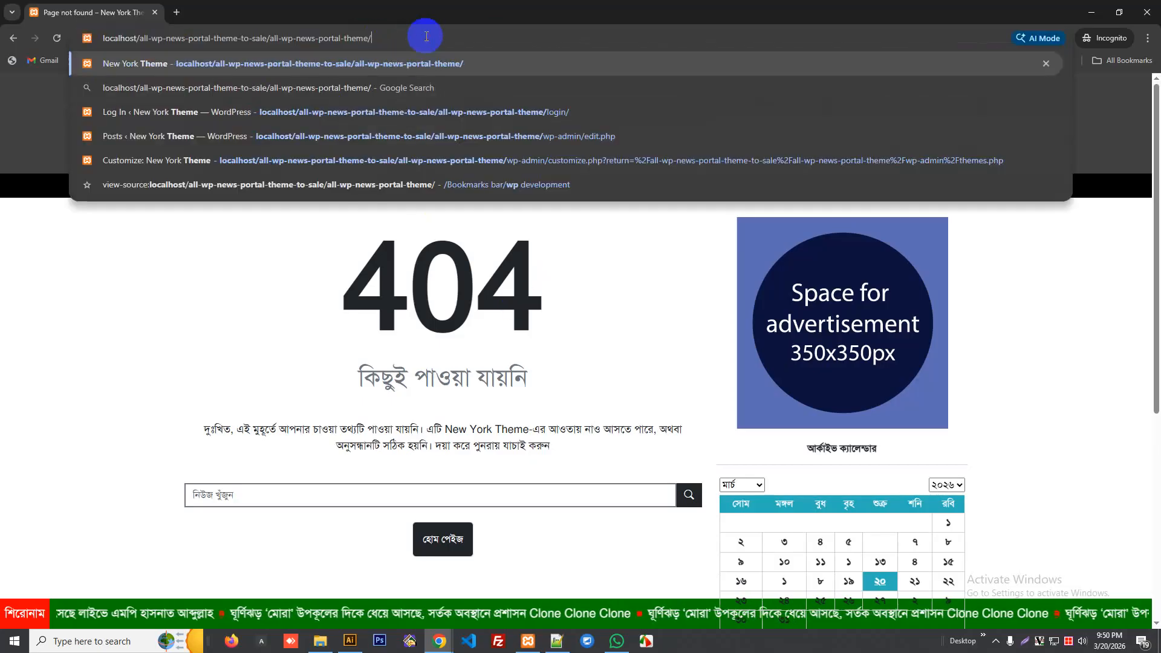
pyautogui.write('l')
pyautogui.press('Return')
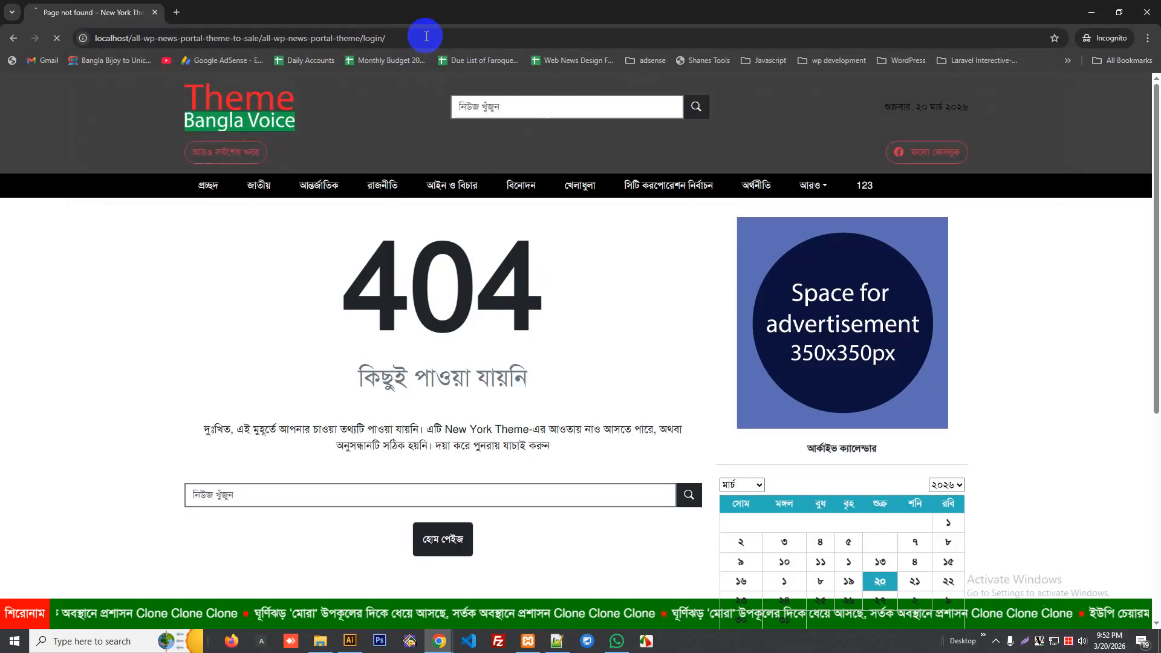
# - Log in as the new user with their username and the password copied from Notepad++
pyautogui.write('saiful')
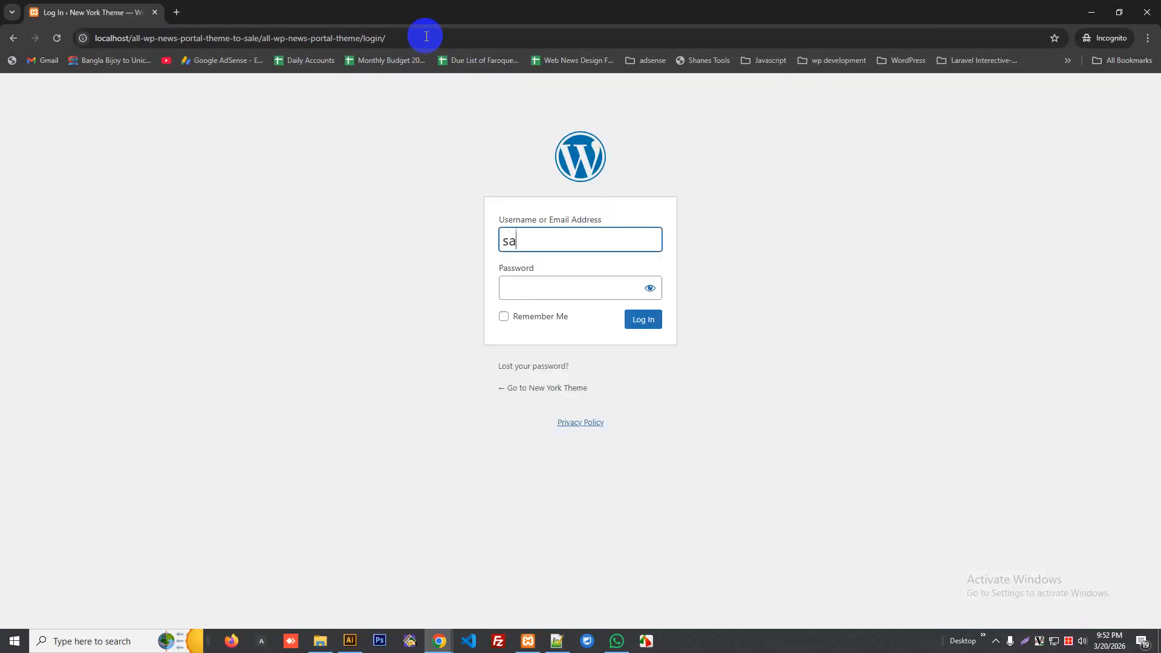
pyautogui.press('Tab')
pyautogui.hotkey('alt', 'Tab')
pyautogui.hotkey('alt', 'Tab')
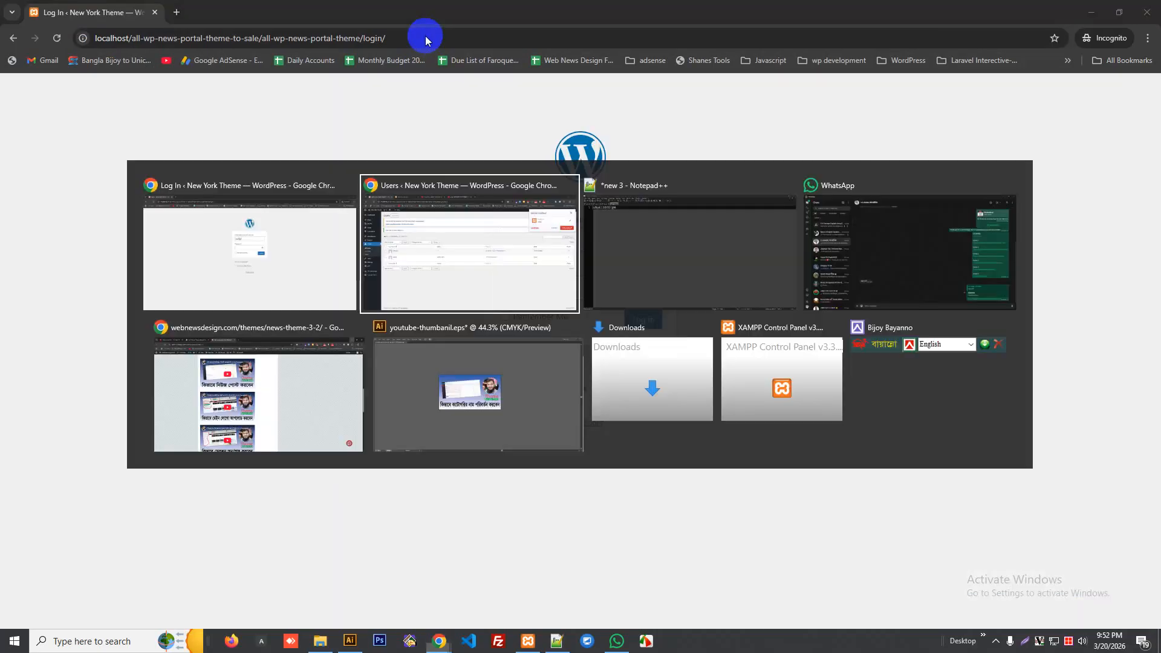
pyautogui.hotkey('ctrl', 'a')
pyautogui.hotkey('ctrl', 'c')
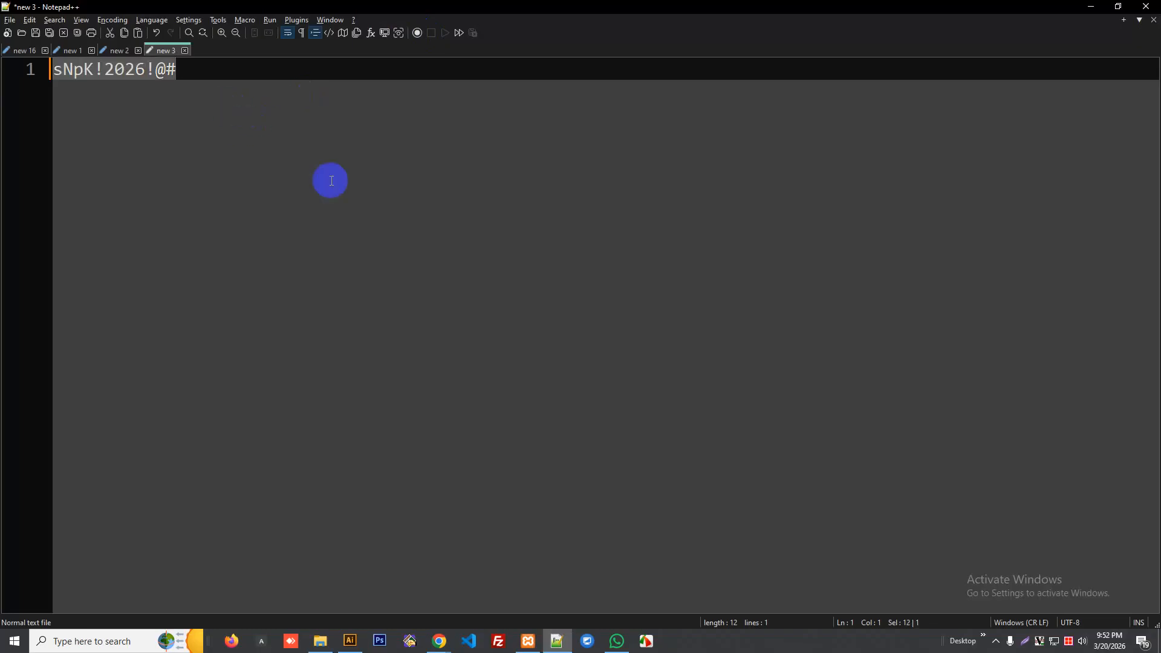
pyautogui.hotkey('alt', 'Tab')
pyautogui.hotkey('ctrl', 'v')
pyautogui.click(638, 324)
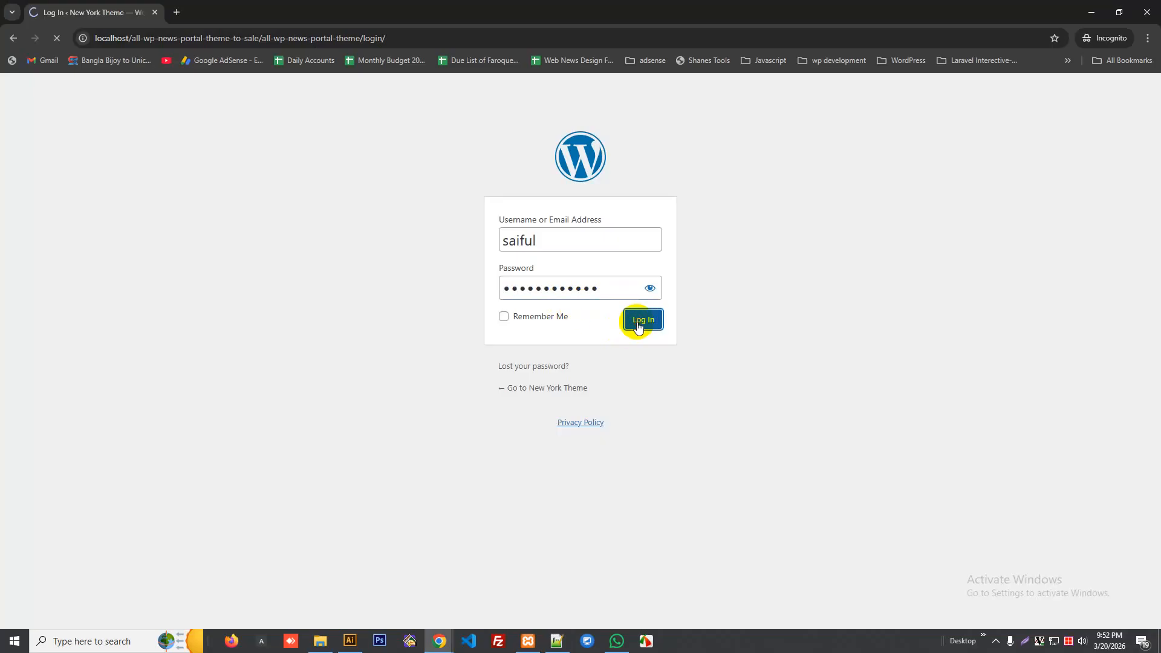
pyautogui.hotkey('alt', 'Tab')
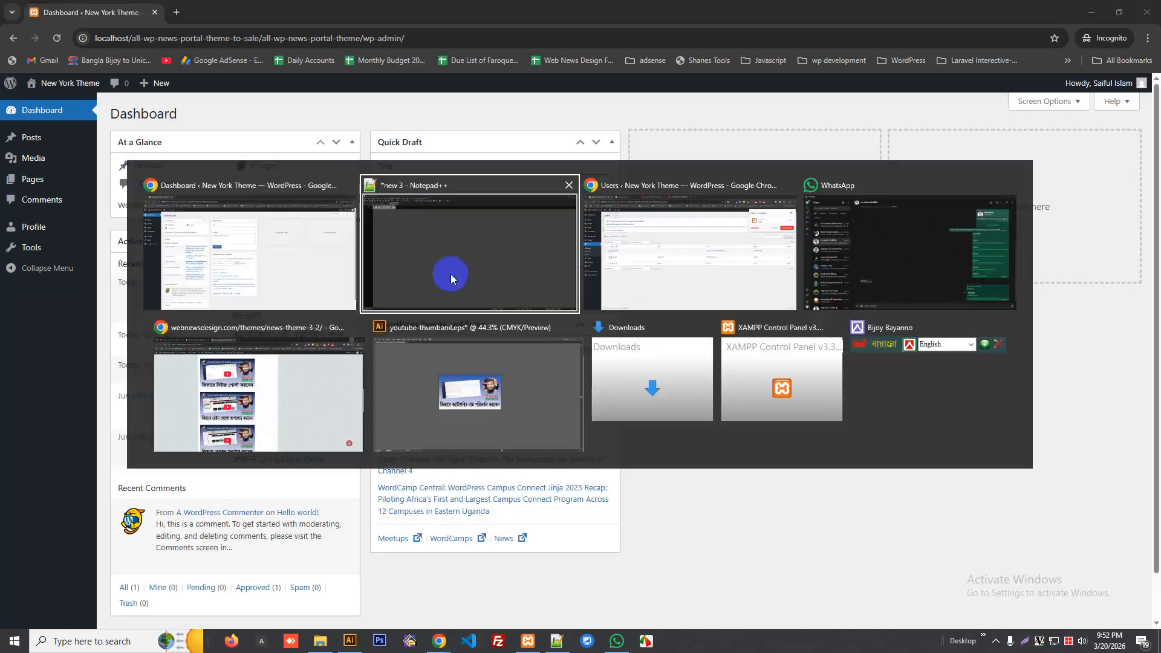
# - Open Posts as the Editor in the incognito window, then return to the administrator's Users page
pyautogui.hotkey('alt', 'Tab')
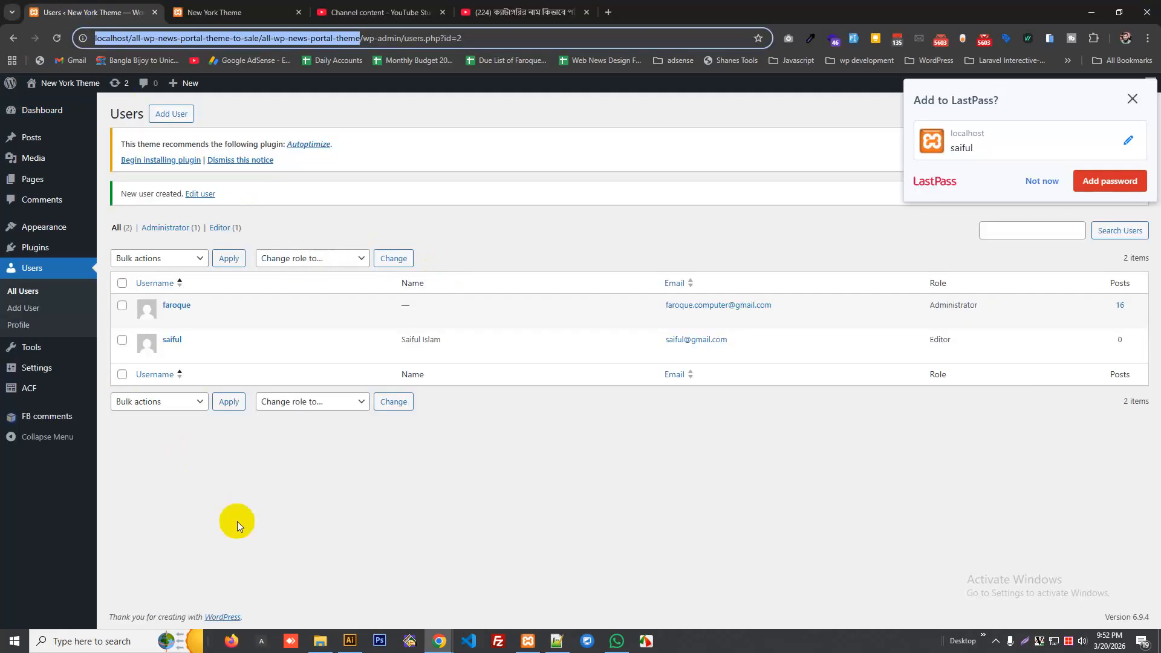
pyautogui.click(37, 110)
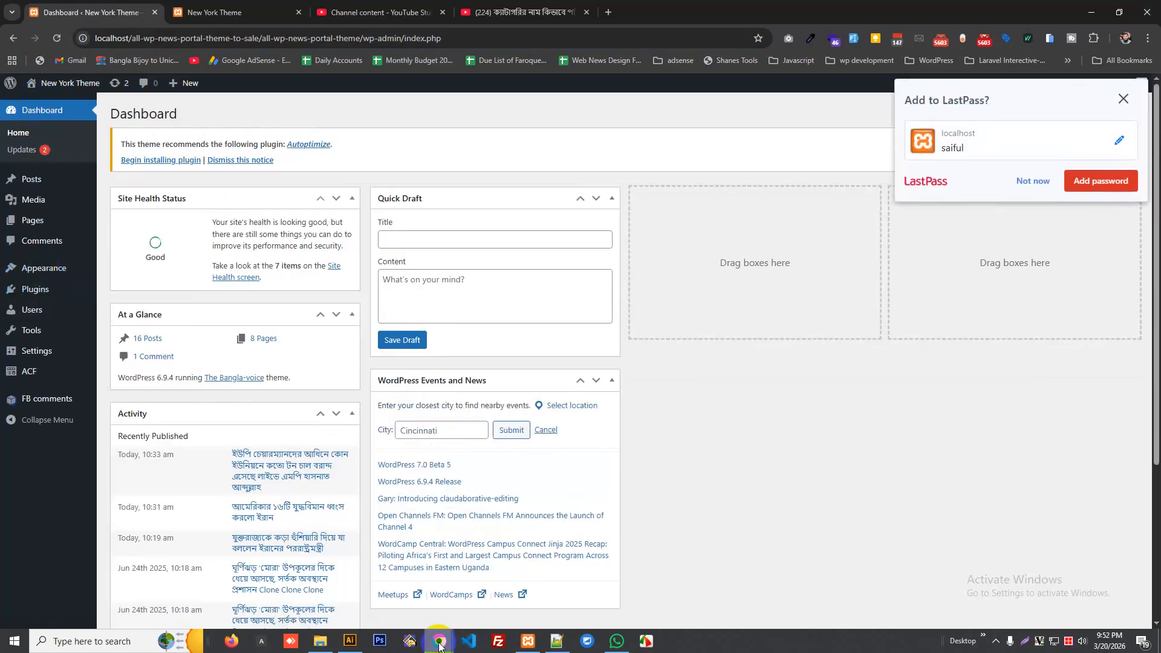
pyautogui.moveTo(439, 645)
pyautogui.click(542, 600)
pyautogui.click(44, 186)
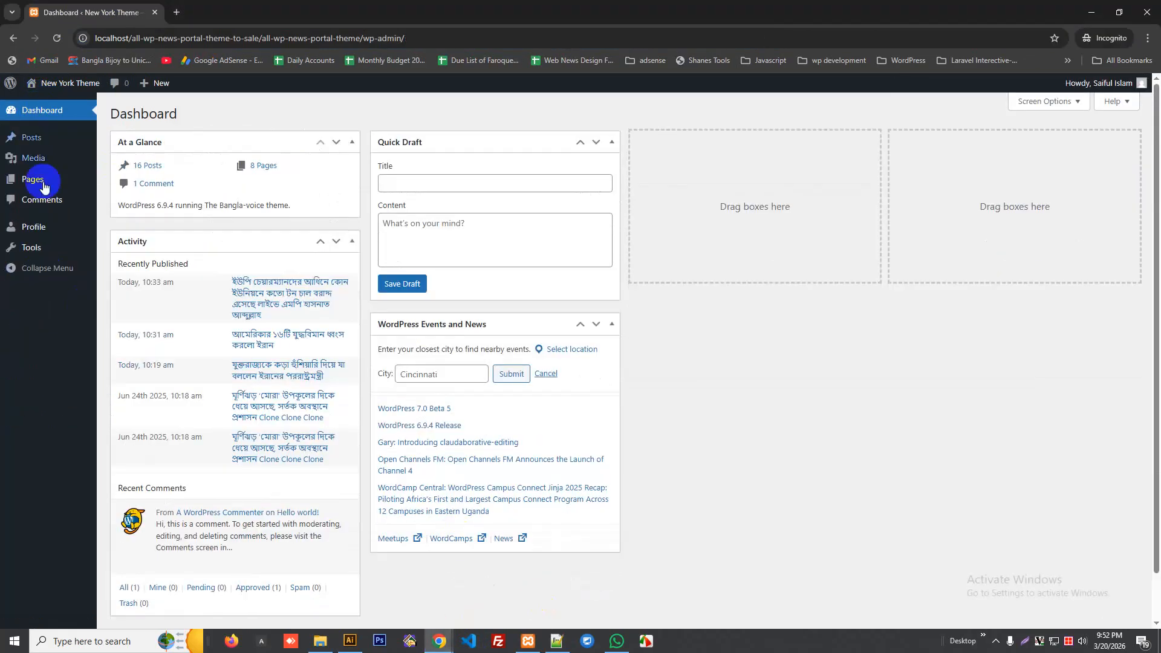
pyautogui.click(74, 141)
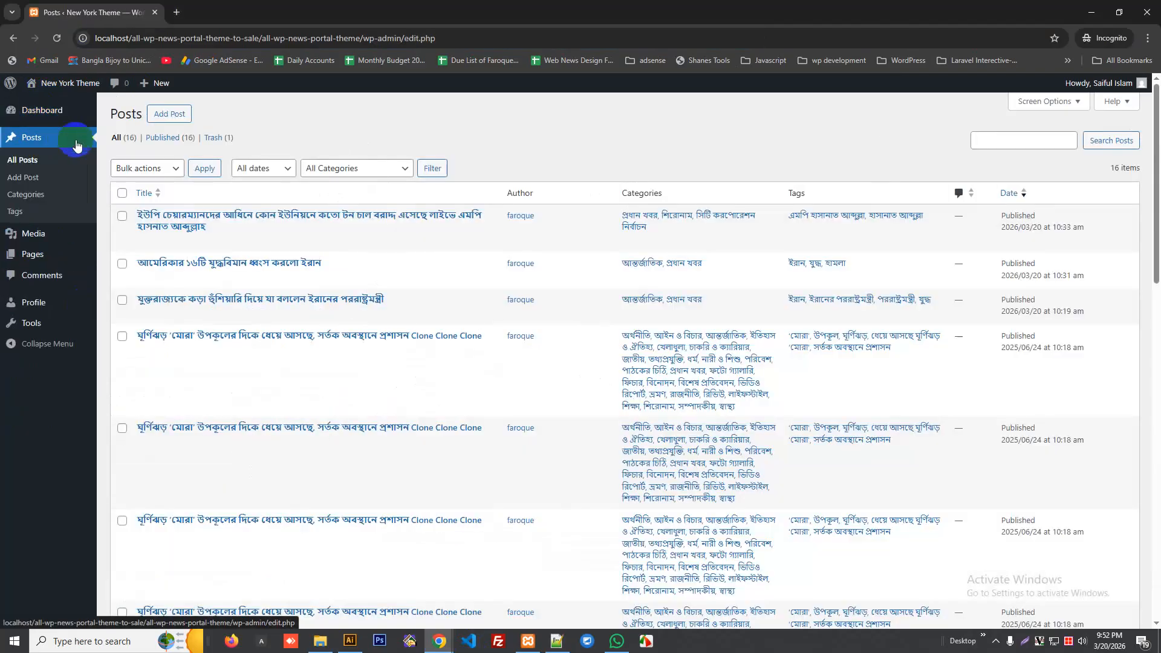
pyautogui.hotkey('alt', 'Tab')
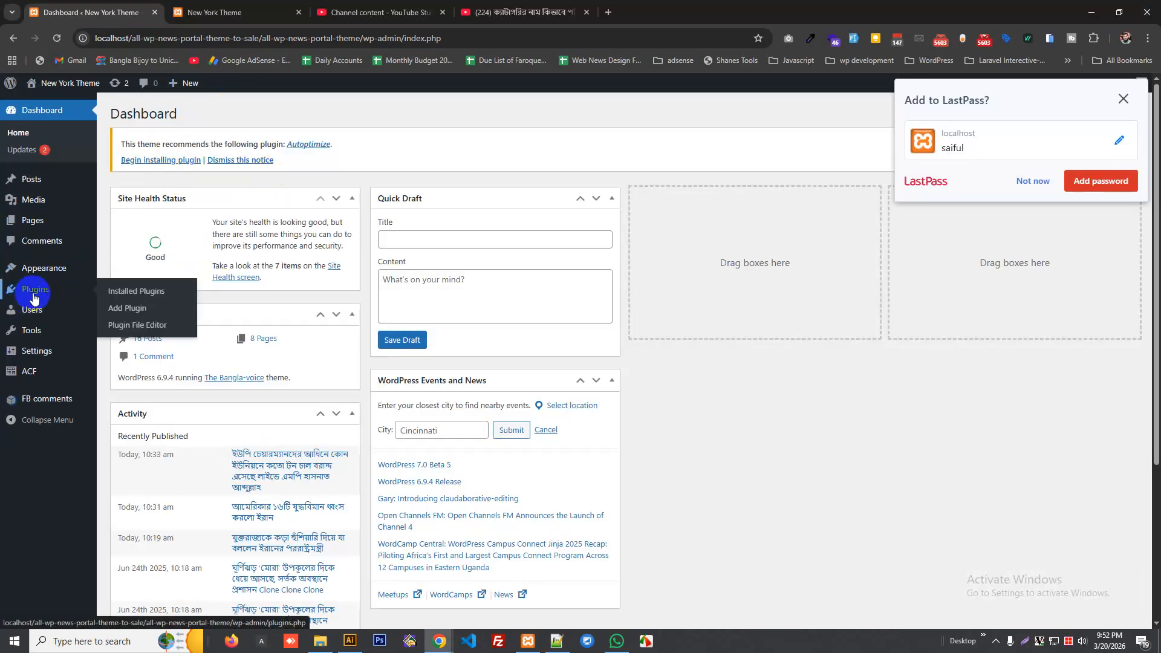
pyautogui.click(33, 313)
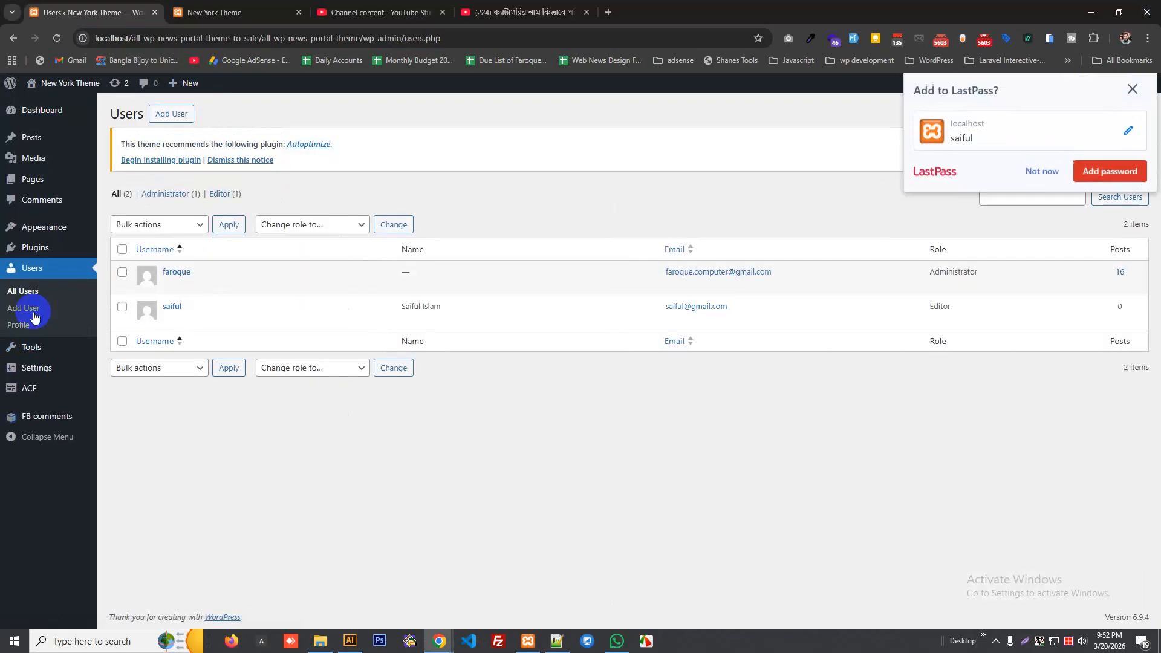
# - Edit the new user's profile, dismiss the LastPass prompt, set the role to Administrator and update
pyautogui.click(169, 316)
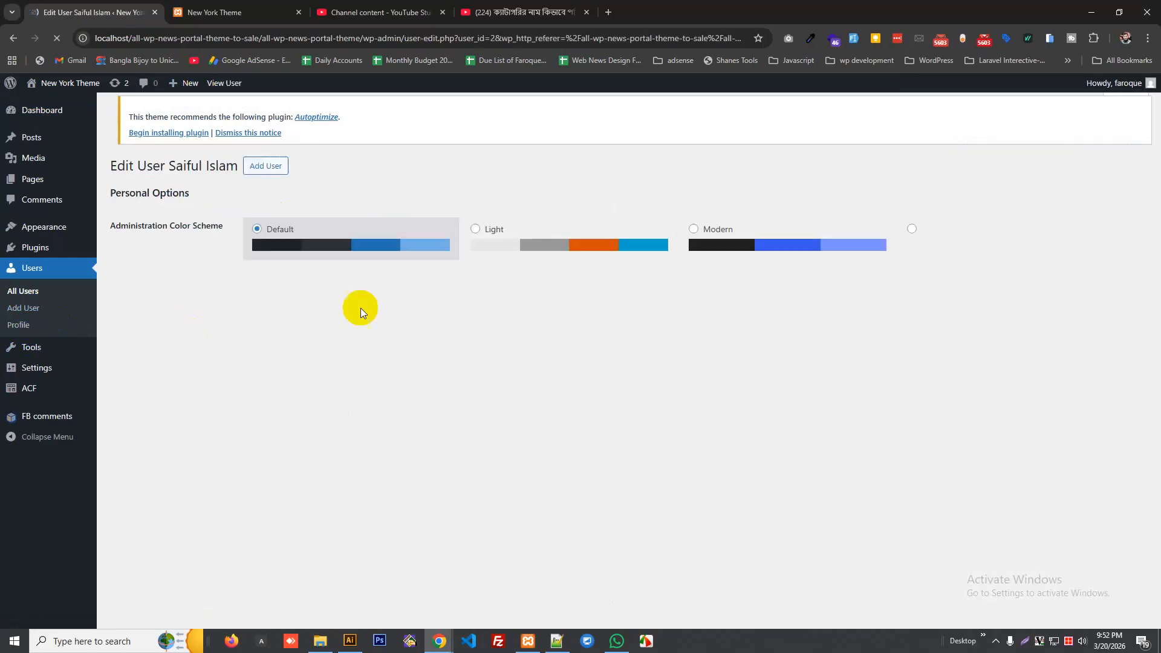
pyautogui.scroll(-8, 409, 389)
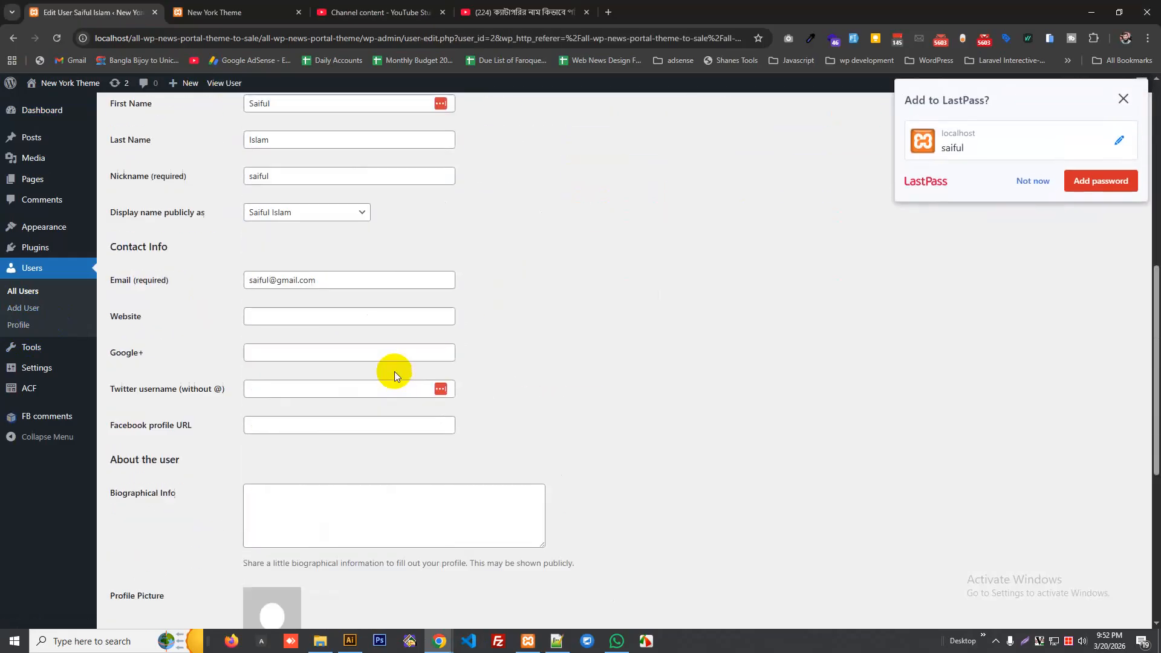
pyautogui.scroll(-4, 394, 371)
pyautogui.click(1033, 180)
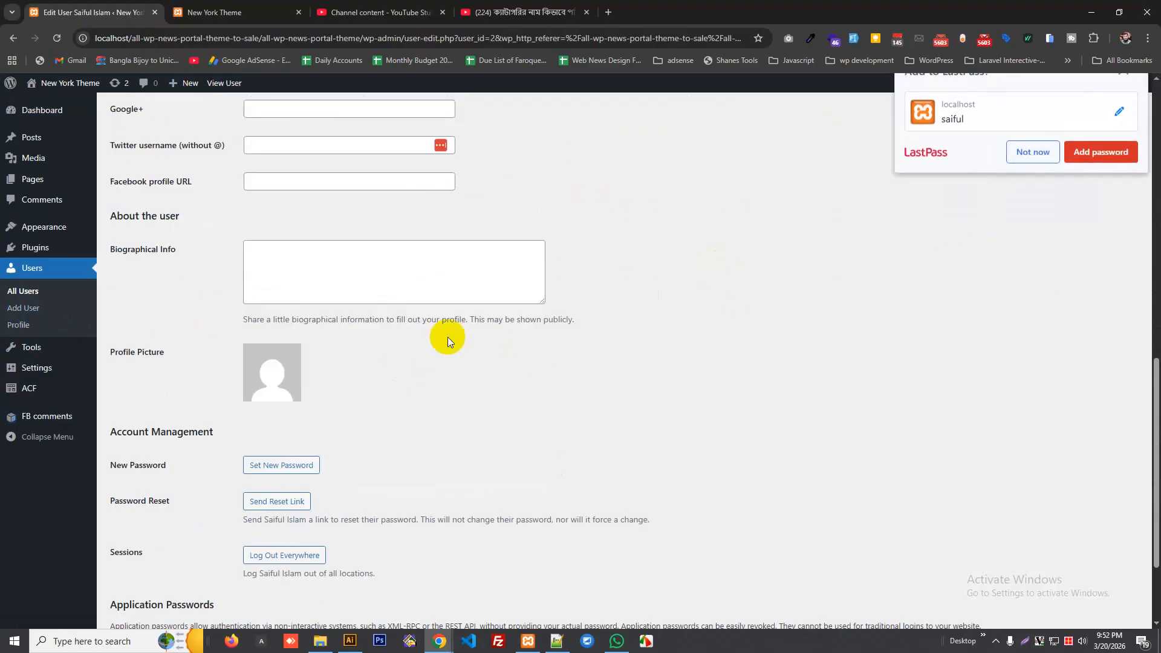
pyautogui.scroll(-3, 448, 339)
pyautogui.scroll(10, 448, 339)
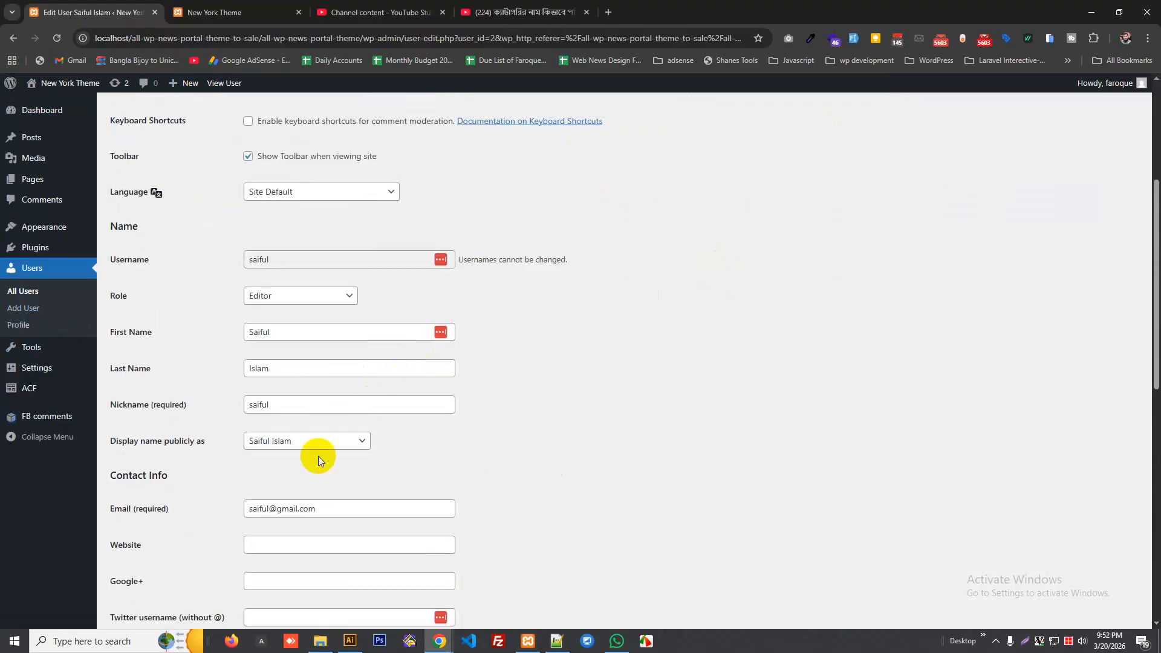
pyautogui.click(345, 298)
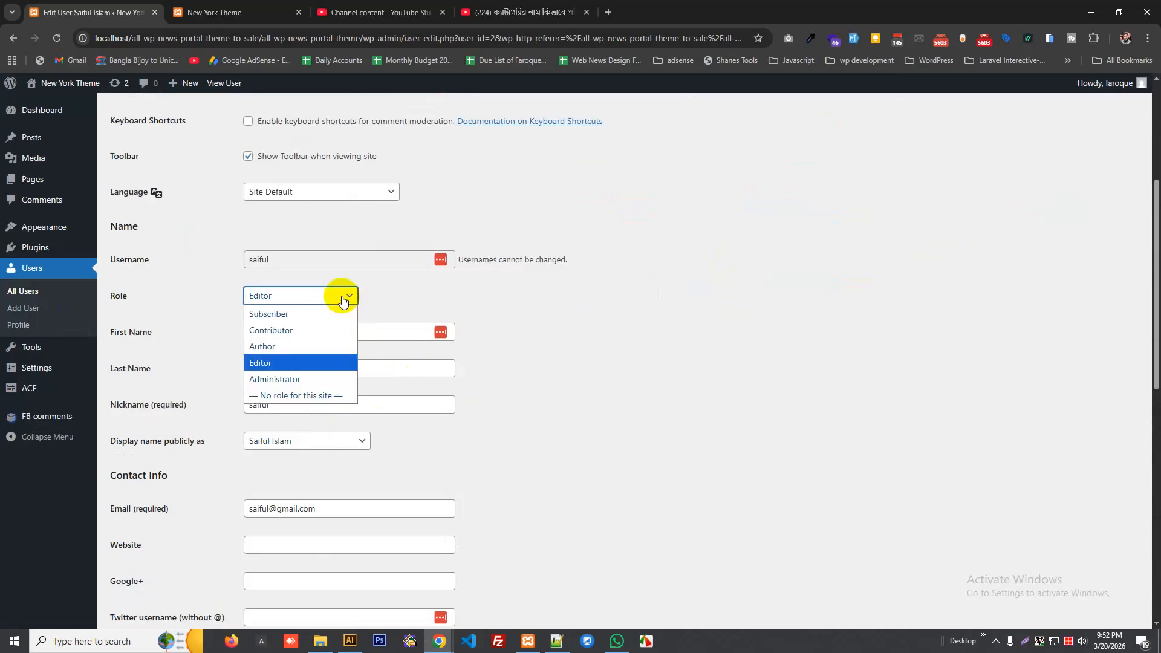
pyautogui.click(296, 380)
pyautogui.scroll(-10, 622, 299)
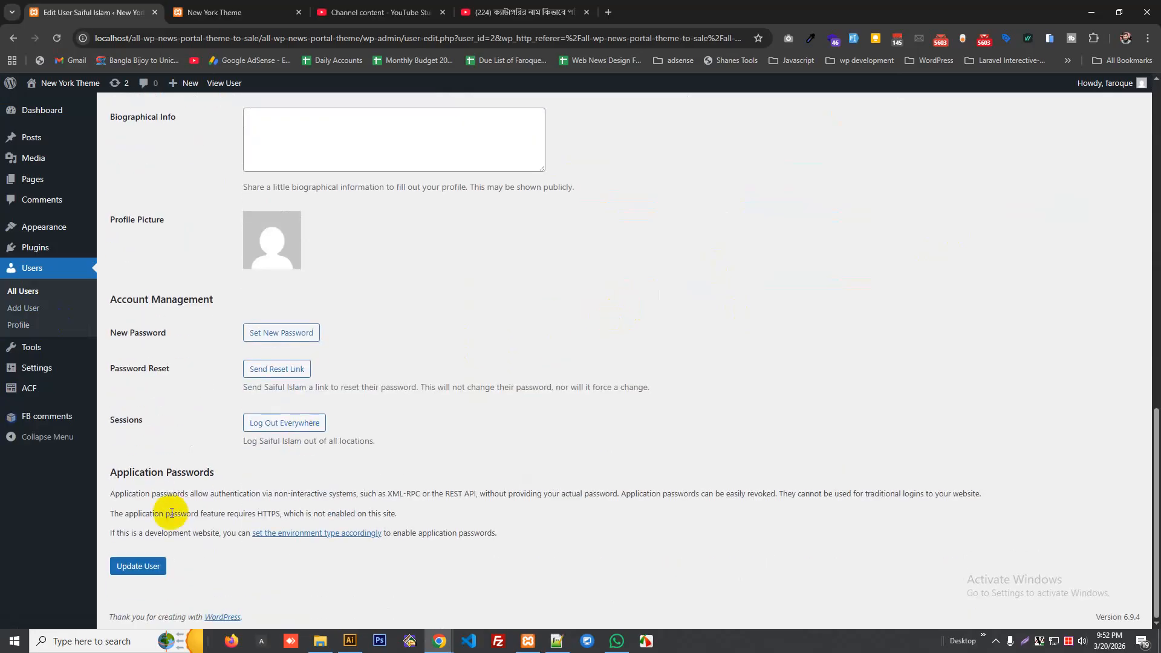
pyautogui.click(139, 567)
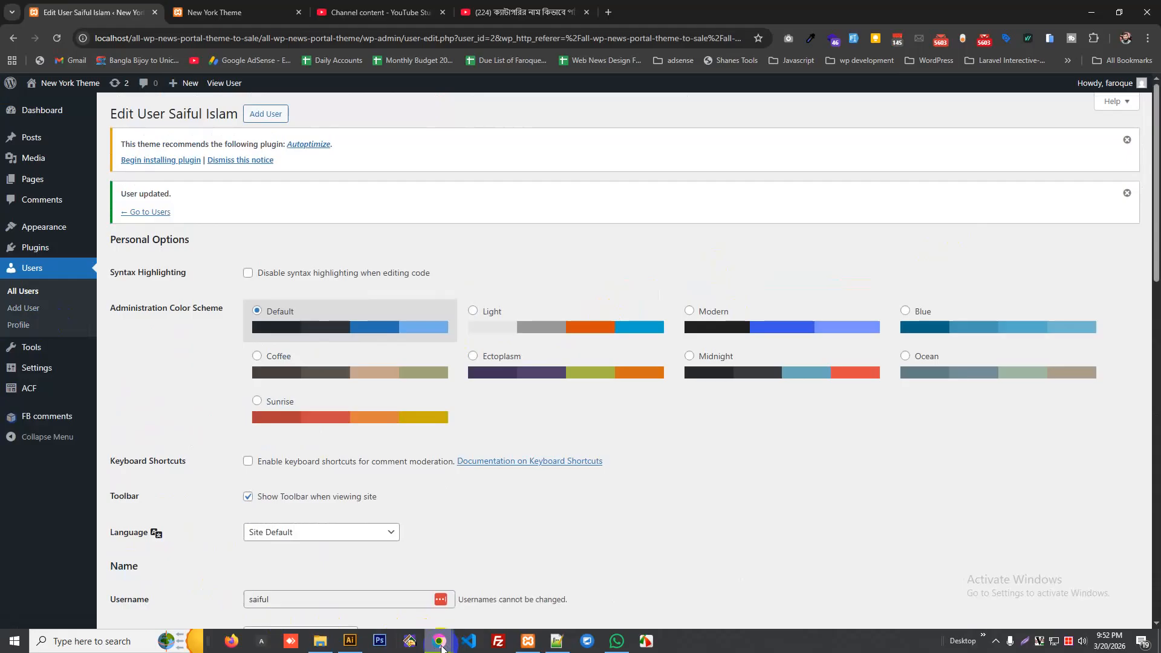
# - Reload the new user's incognito Posts page to show the full Administrator menu
pyautogui.moveTo(439, 642)
pyautogui.click(564, 601)
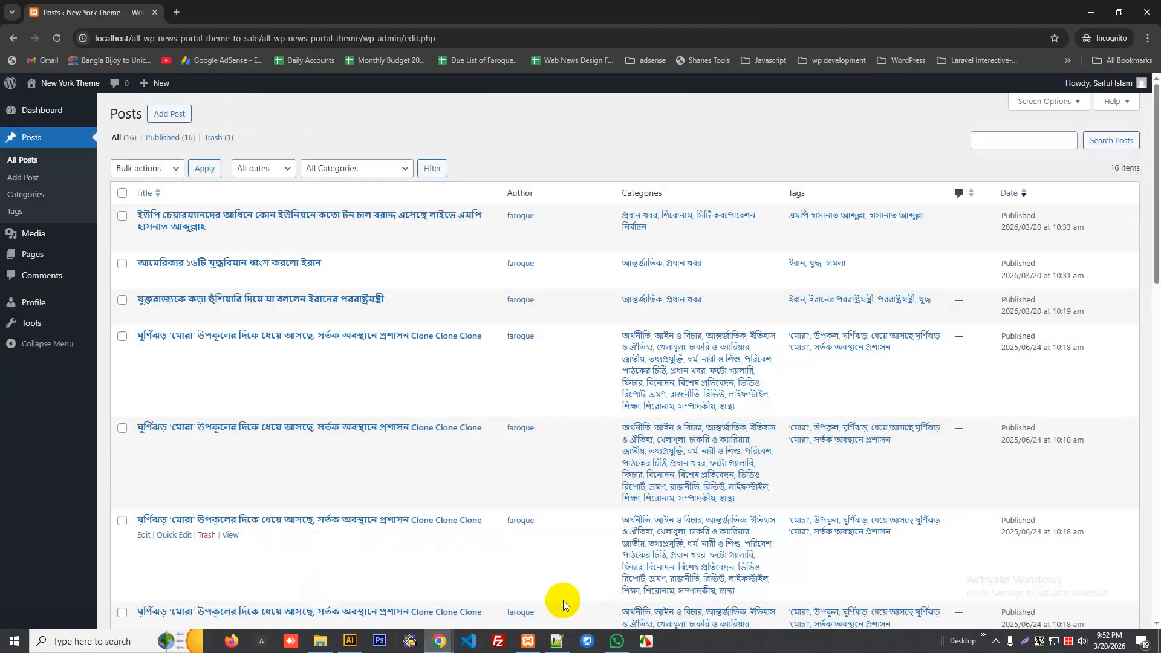
pyautogui.click(57, 38)
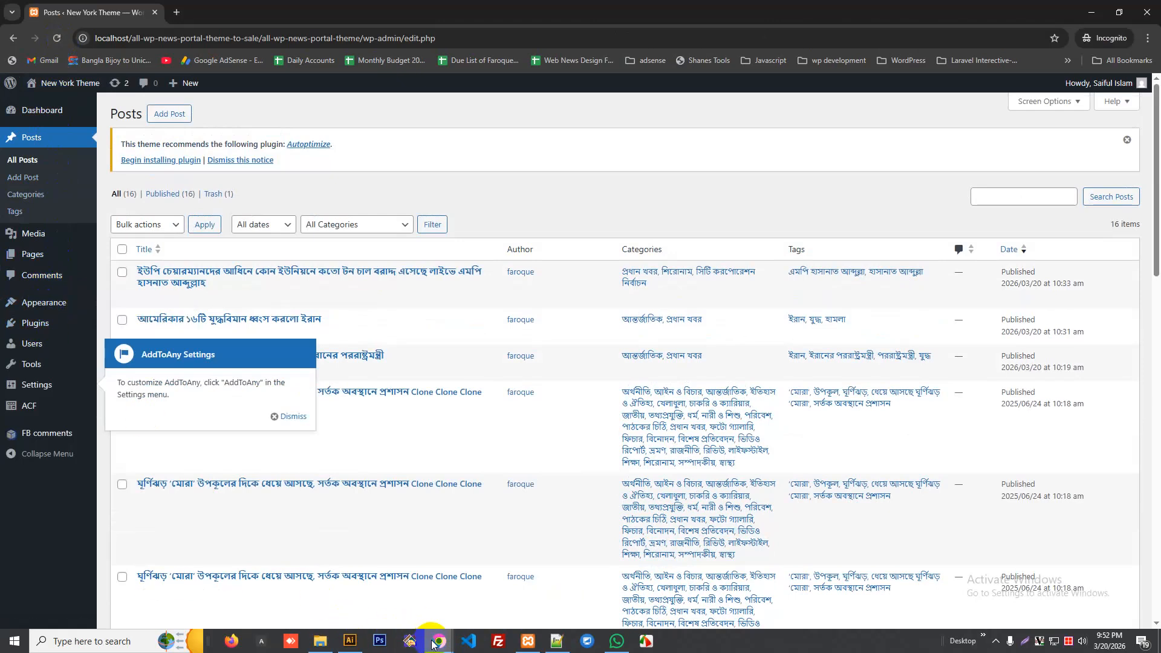
# - Back on the Edit User page, change the new user's role to Author and update the profile
pyautogui.moveTo(437, 642)
pyautogui.click(435, 606)
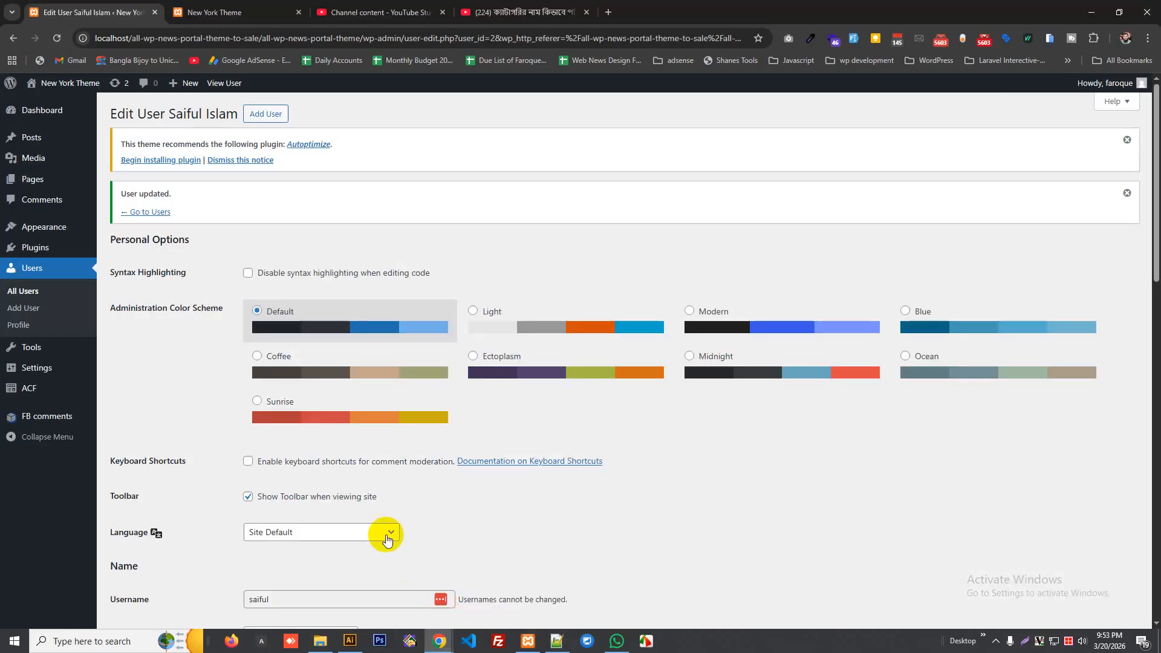
pyautogui.scroll(-2, 368, 520)
pyautogui.click(316, 478)
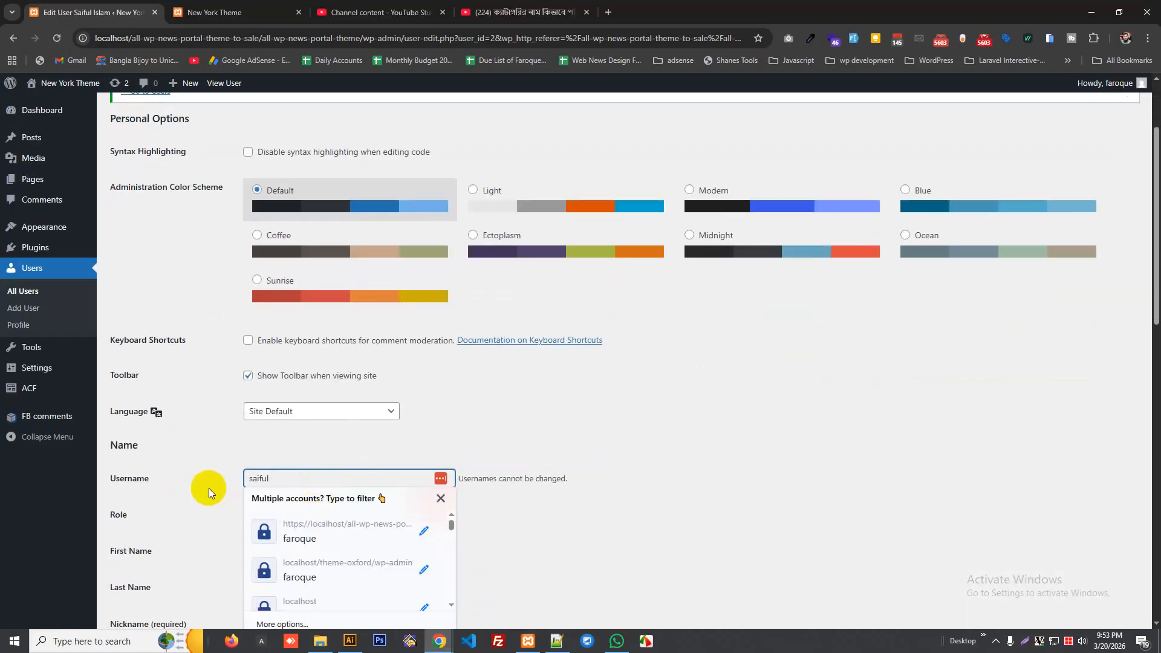
pyautogui.click(209, 487)
pyautogui.click(298, 517)
pyautogui.click(300, 566)
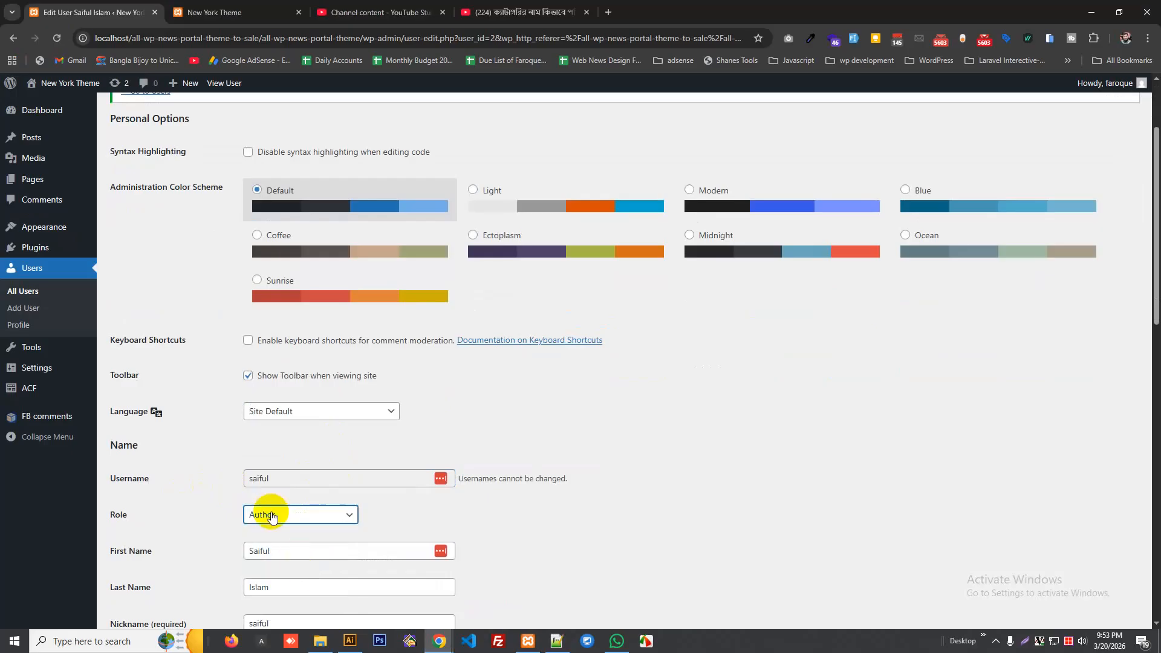
pyautogui.click(237, 459)
pyautogui.scroll(-14, 237, 458)
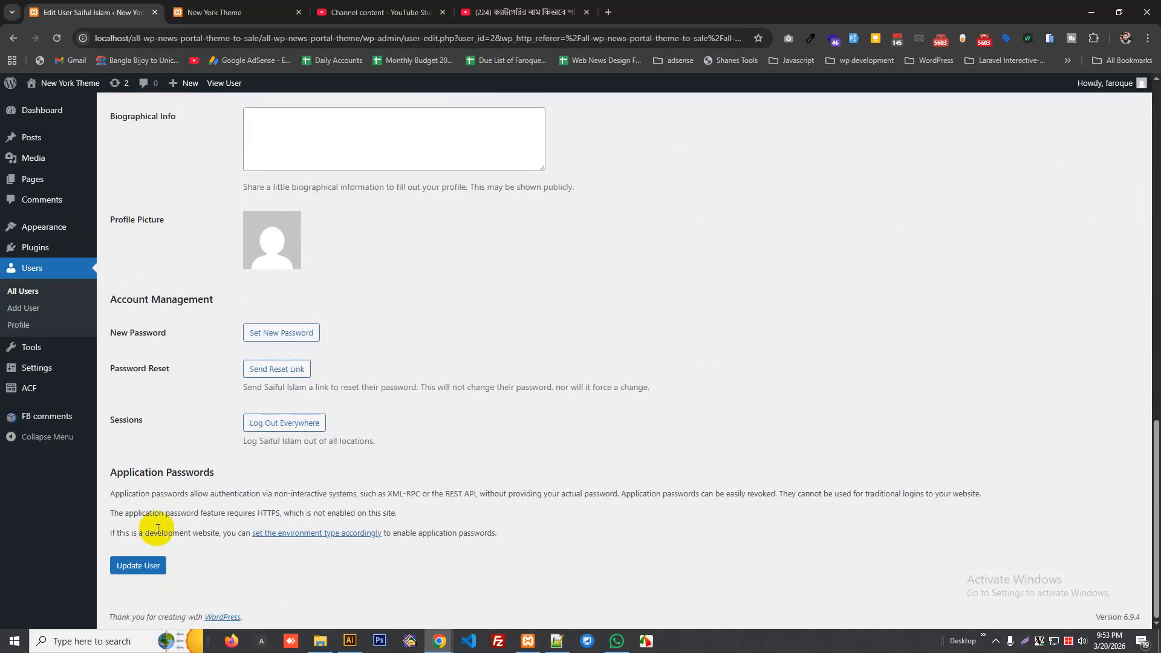
pyautogui.click(144, 568)
# - Reload the incognito Posts page to show the reduced Author menu
pyautogui.moveTo(440, 639)
pyautogui.click(524, 590)
pyautogui.click(55, 40)
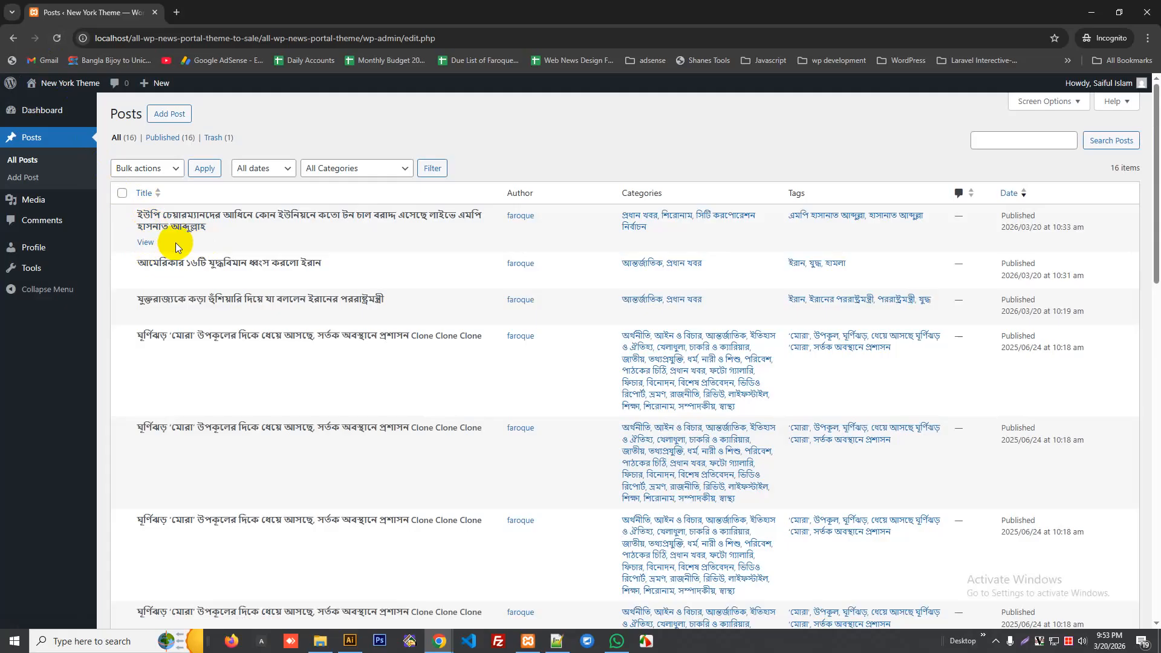
# - On the user's edit page, change the role to Editor and save it with Update User
pyautogui.moveTo(438, 647)
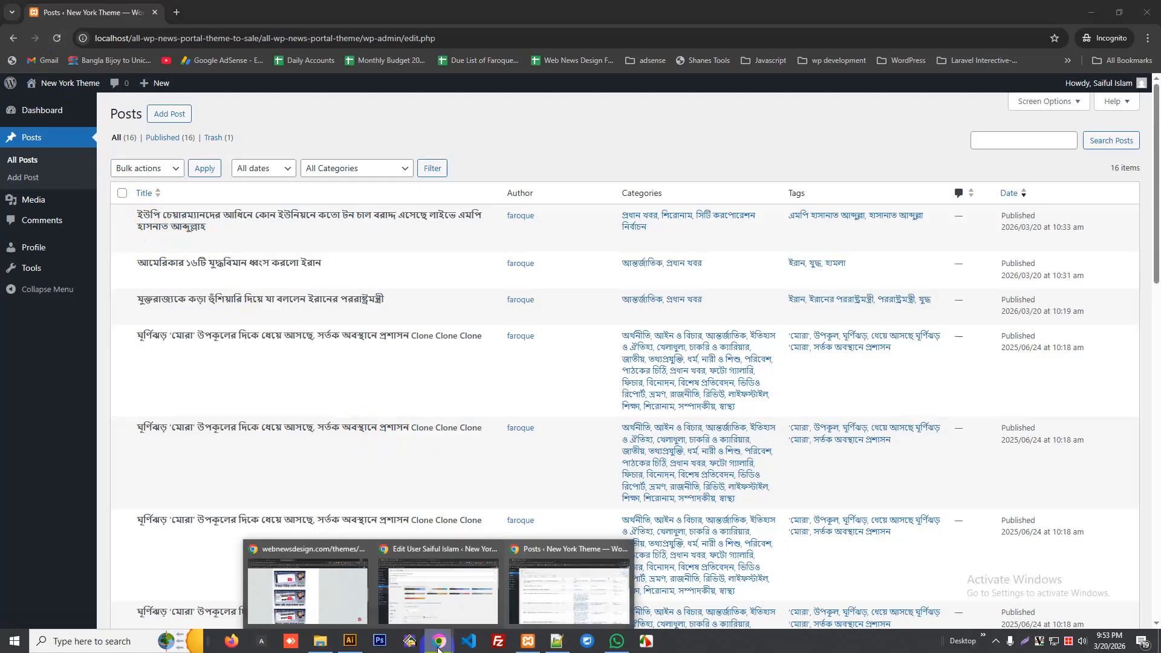
pyautogui.click(453, 612)
pyautogui.scroll(-1, 361, 509)
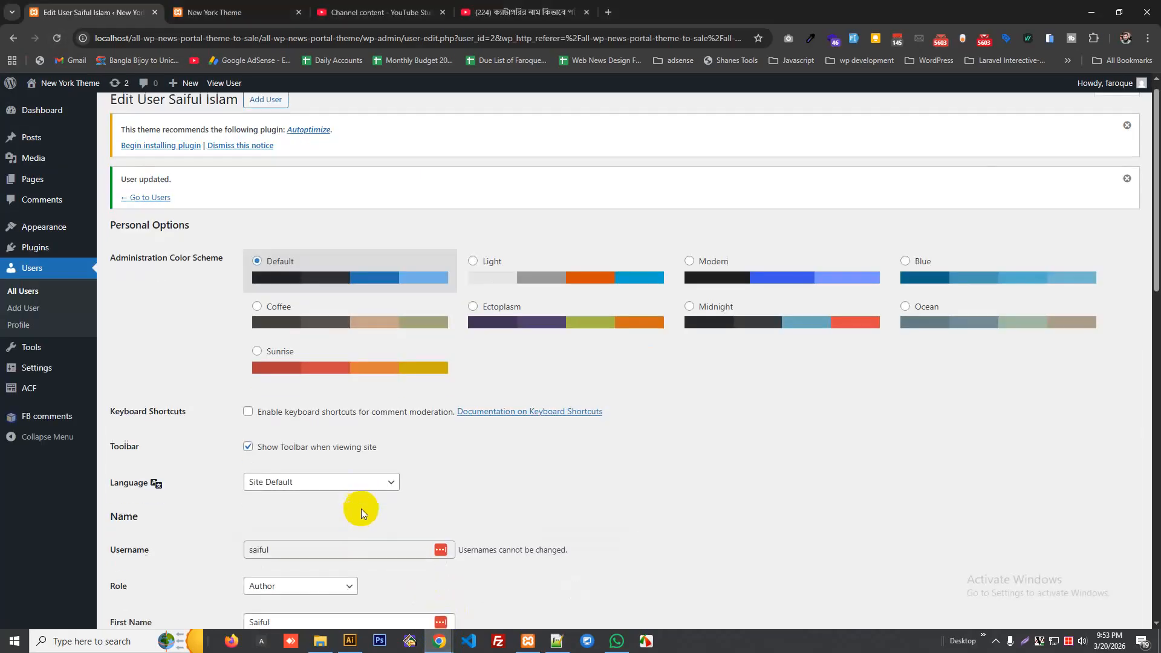
pyautogui.scroll(-2, 361, 509)
pyautogui.click(321, 478)
pyautogui.click(306, 544)
pyautogui.scroll(-1, 585, 464)
pyautogui.scroll(-10, 586, 464)
pyautogui.click(151, 563)
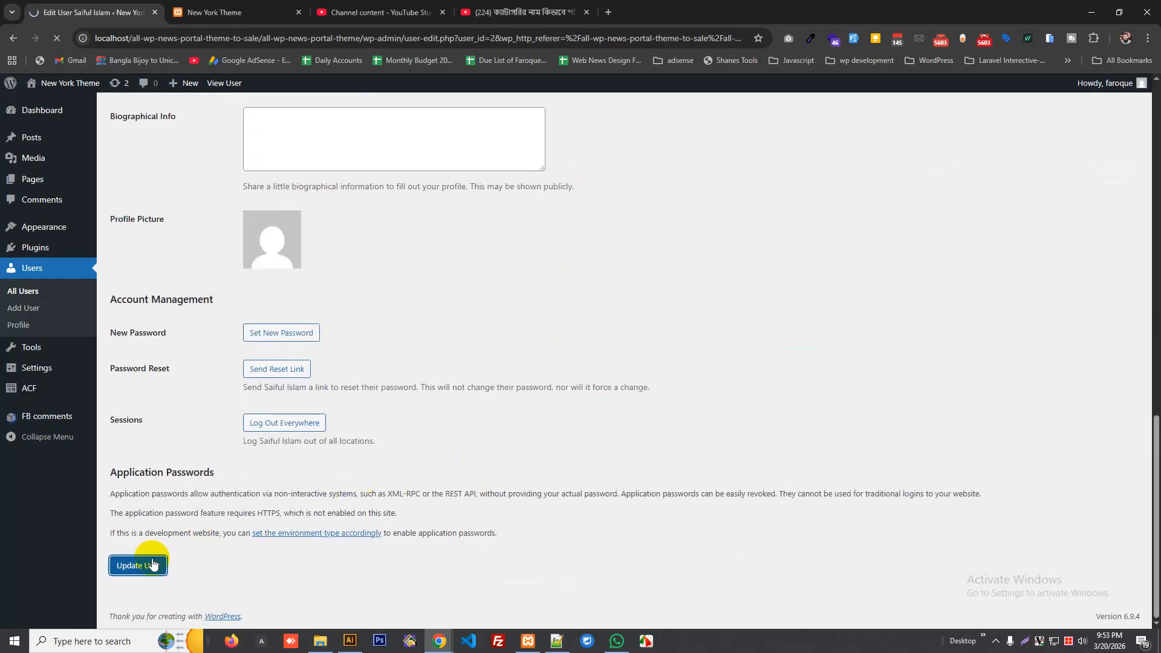
# - Glance at the New York Theme front page, then return to the new user's incognito Posts window
pyautogui.click(250, 8)
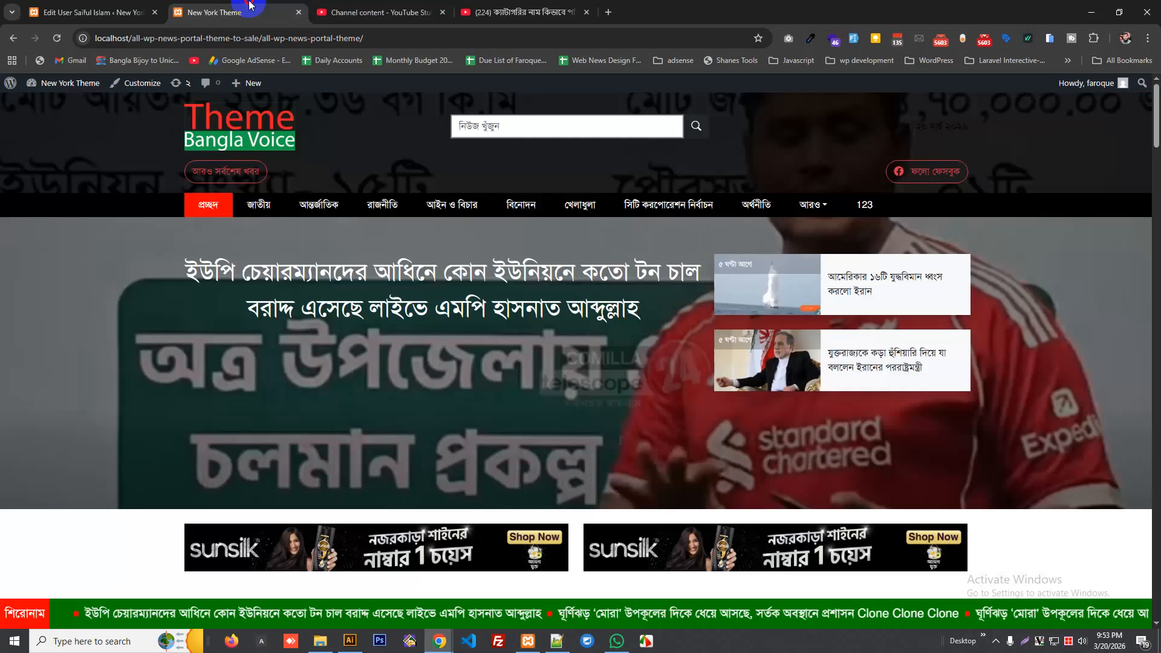
pyautogui.click(436, 642)
pyautogui.click(535, 595)
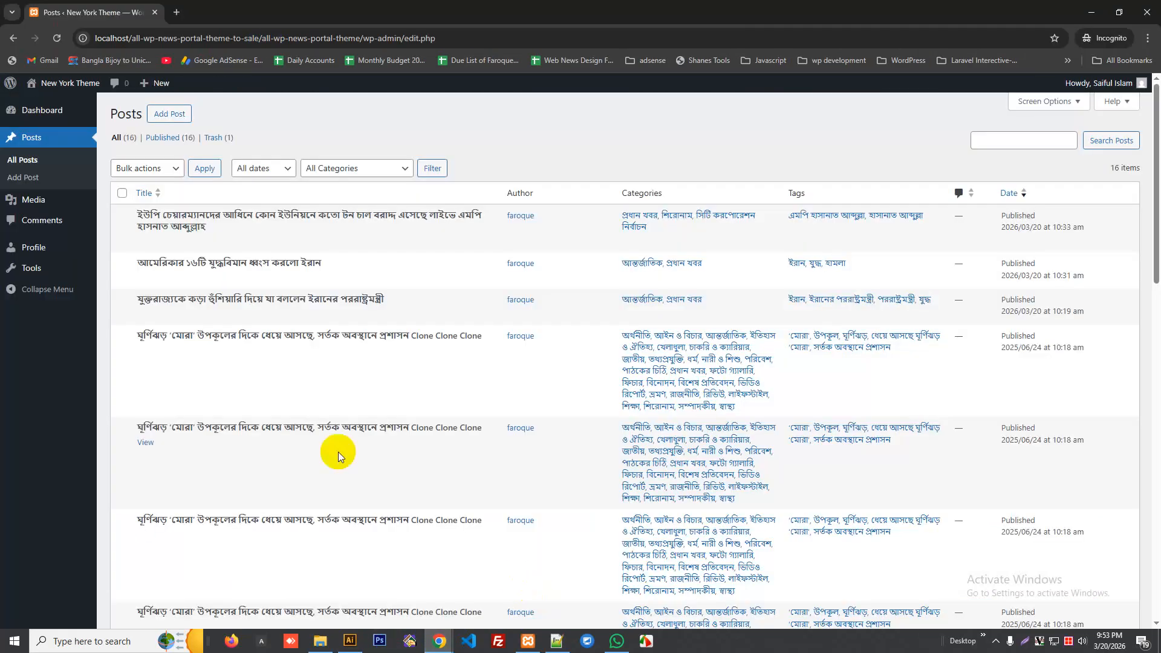